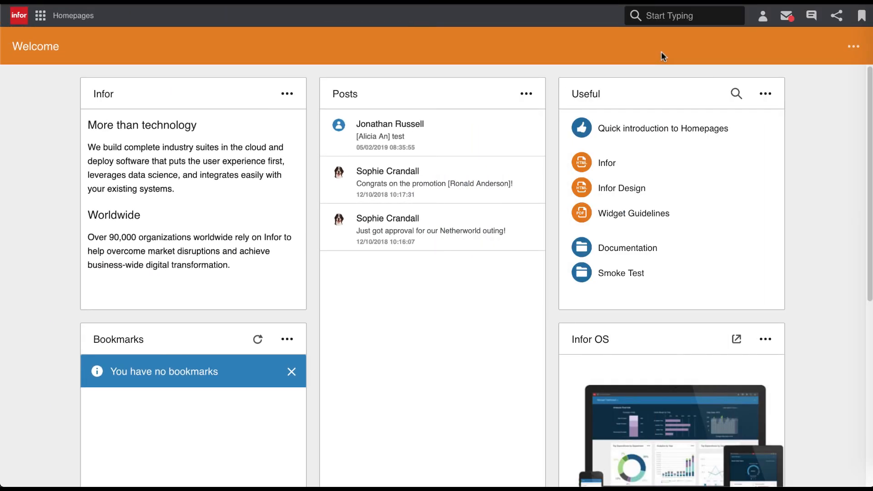
# - Open the admin settings from the user profile options and start adding a new application
pyautogui.click(762, 19)
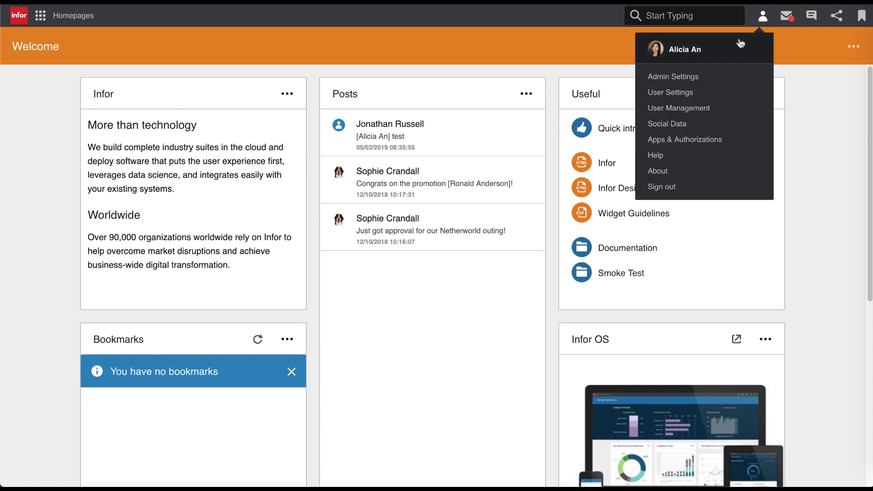
pyautogui.click(722, 81)
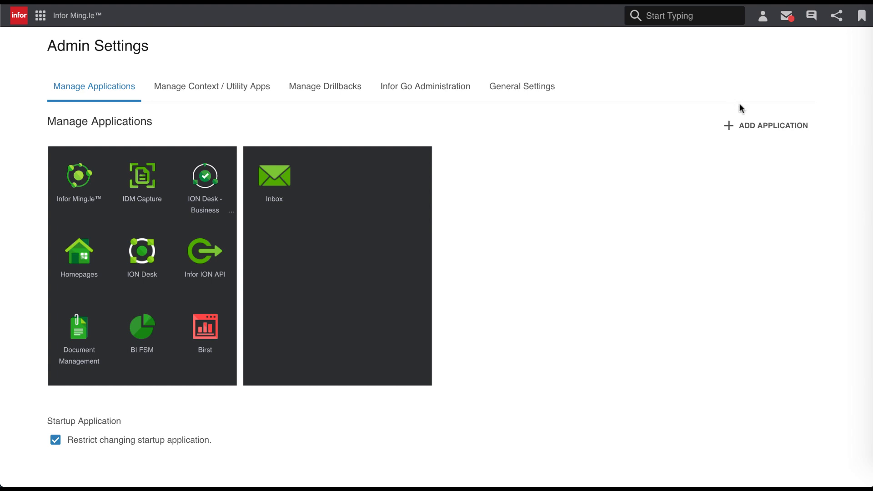
pyautogui.click(763, 135)
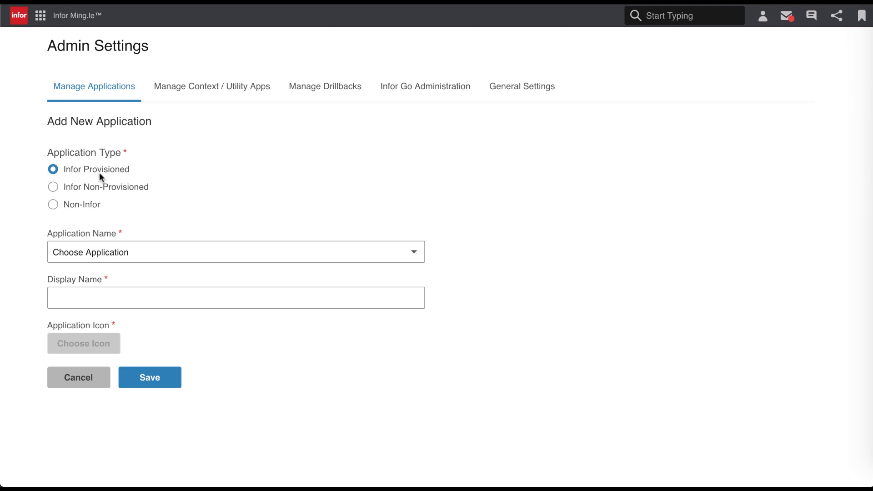
# - Set the new application's type to Infor Non-Provisioned and choose Assets - 11.3 as the application name
pyautogui.click(53, 187)
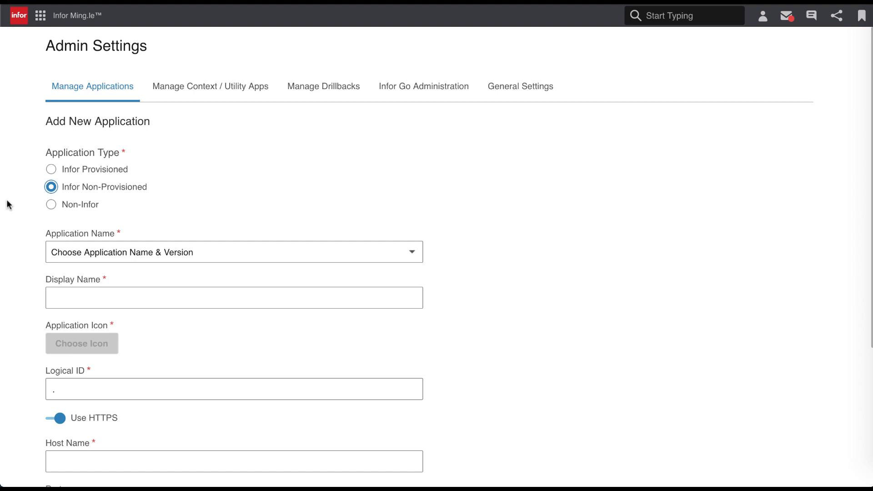
pyautogui.click(51, 206)
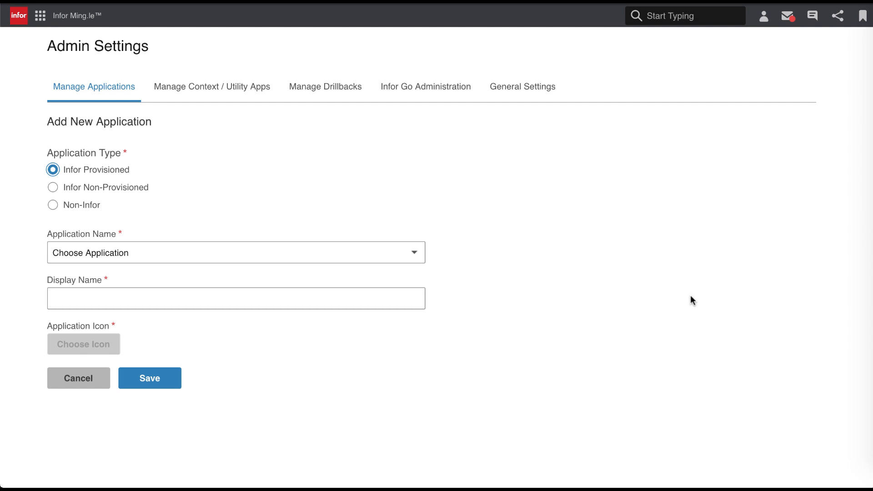
pyautogui.click(54, 191)
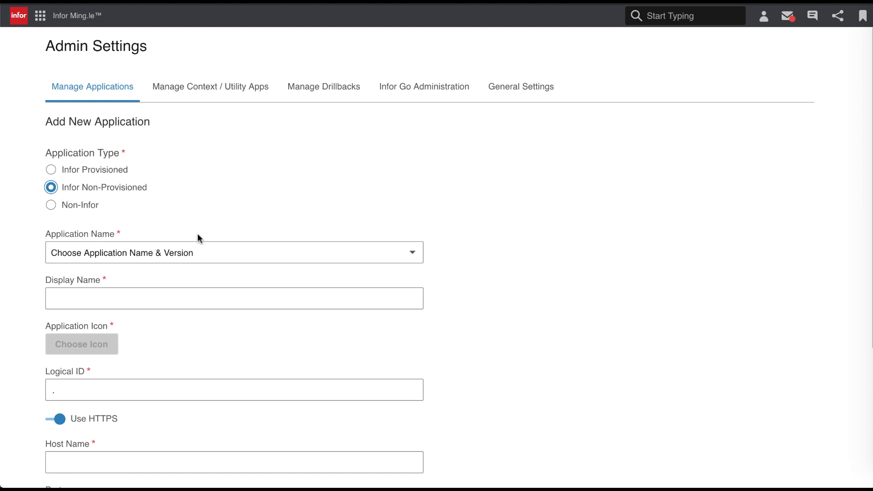
pyautogui.click(221, 253)
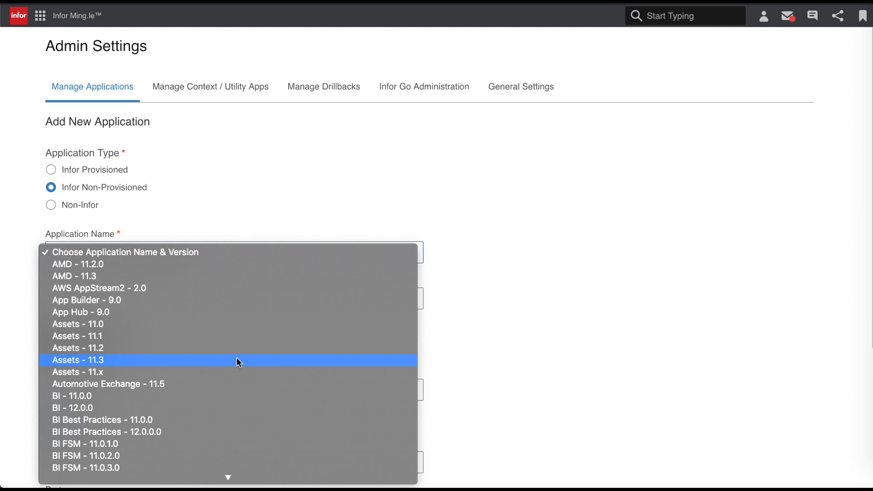
pyautogui.click(237, 360)
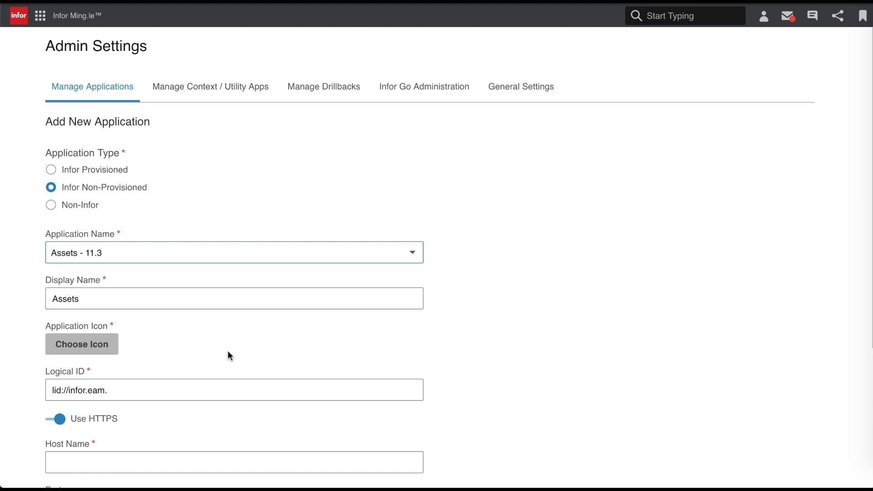
# - Set the display name to Assets GA and choose the red version of the application icon
pyautogui.click(185, 301)
pyautogui.write('GA')
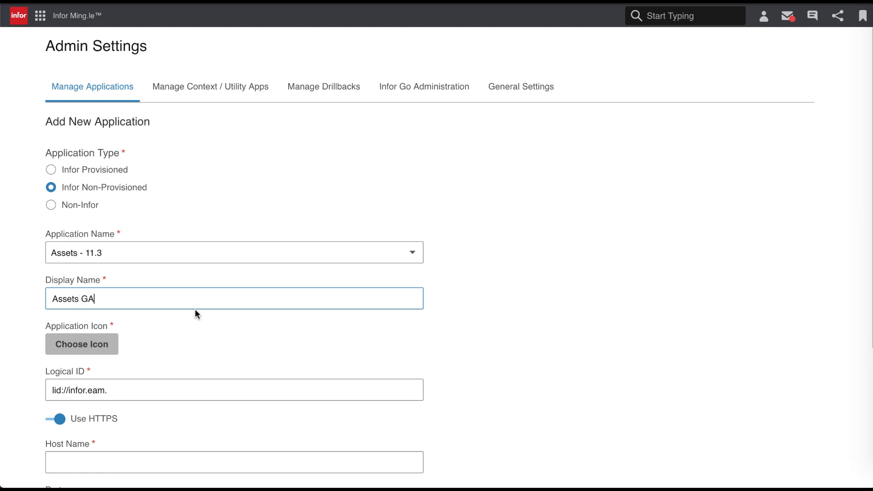
pyautogui.click(206, 341)
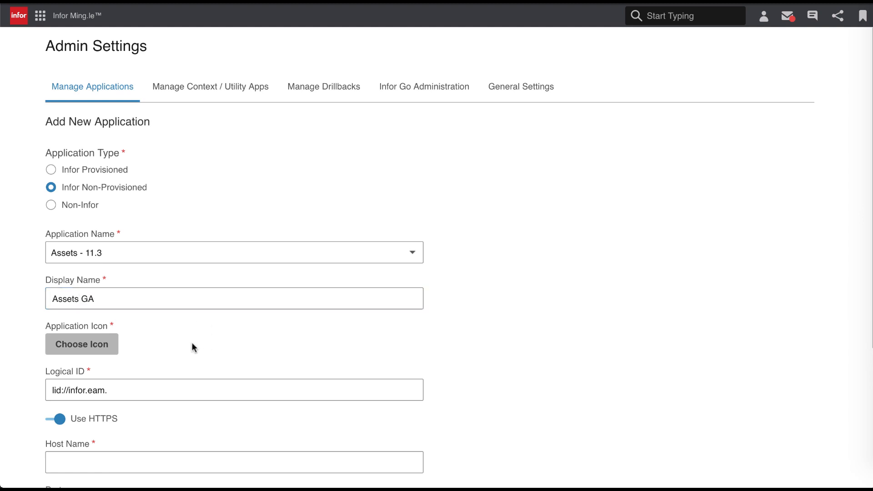
pyautogui.click(94, 341)
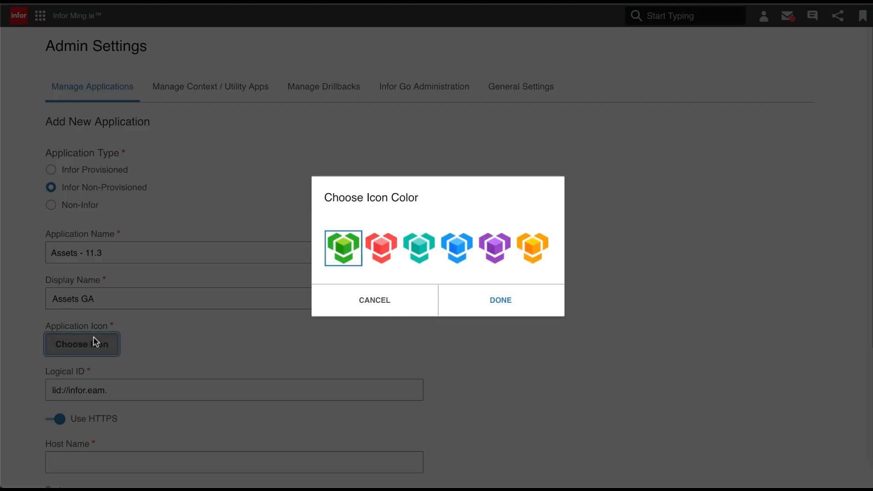
pyautogui.click(385, 247)
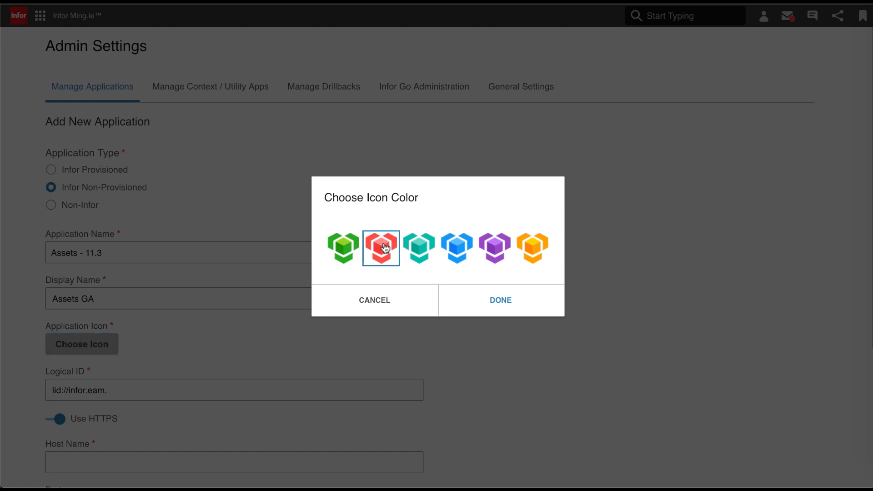
pyautogui.click(490, 301)
# - Complete the logical ID with 1 and set the host name to mingle-portal.inforcloudsuite.com
pyautogui.scroll(-3, 489, 301)
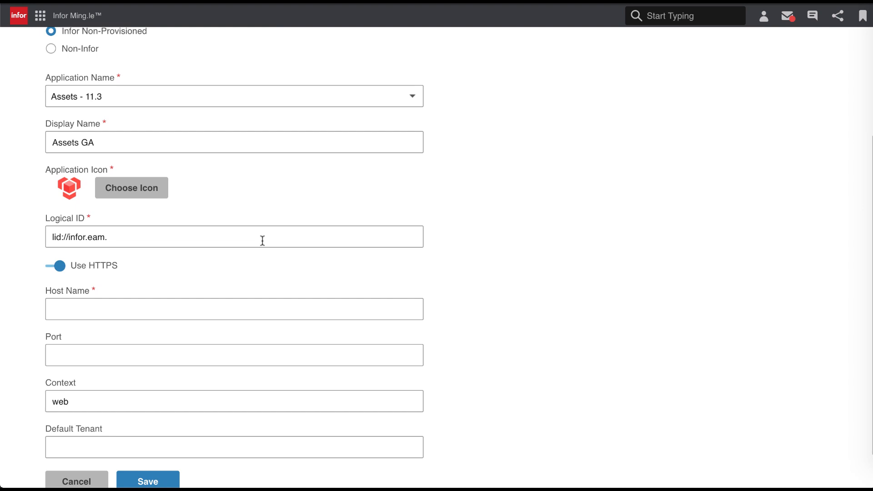
pyautogui.write('1')
pyautogui.scroll(-1, 261, 244)
pyautogui.click(156, 263)
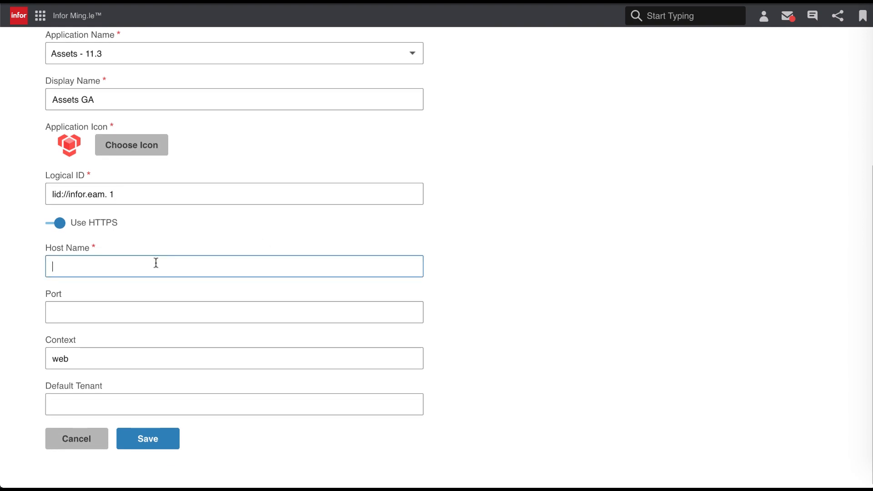
pyautogui.write('mingle-portal.inforcloudsuite.com')
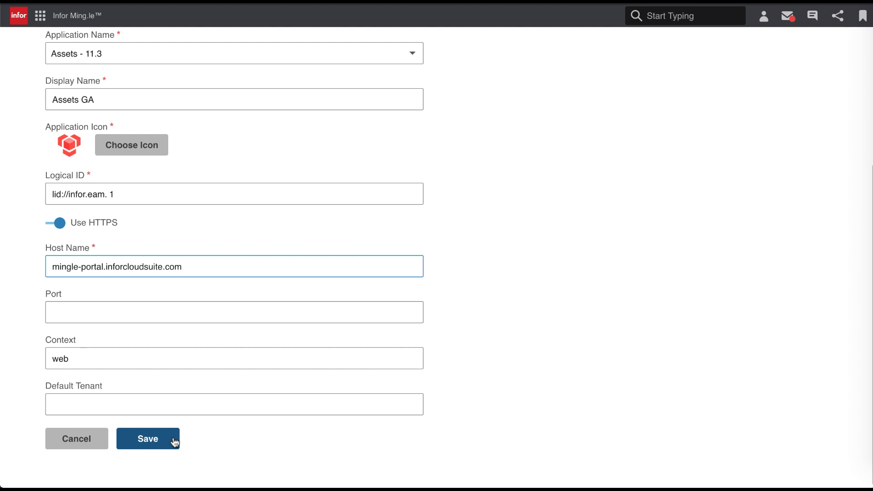
# - Review the completed form, save the new Assets GA application and acknowledge the confirmation
pyautogui.scroll(3, 174, 441)
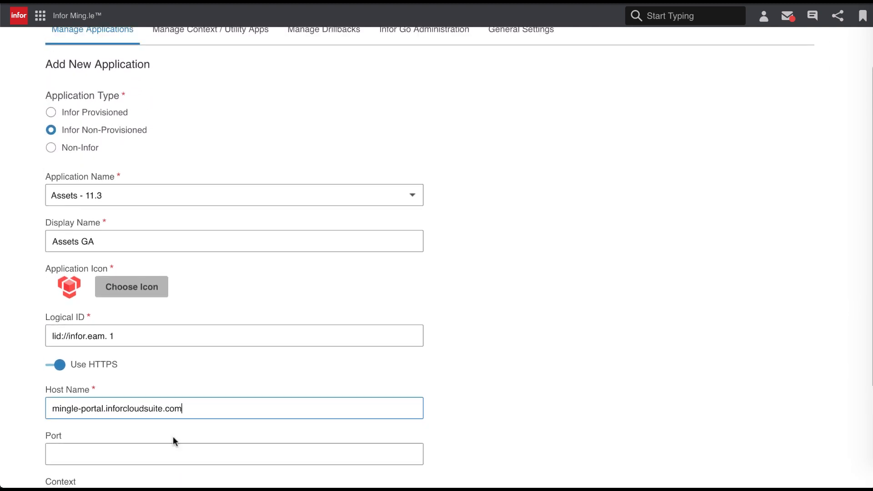
pyautogui.scroll(-3, 173, 435)
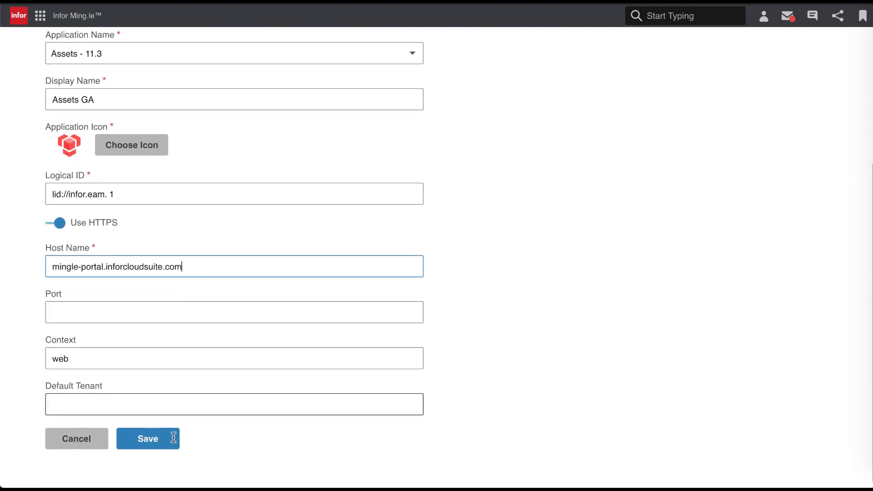
pyautogui.click(151, 436)
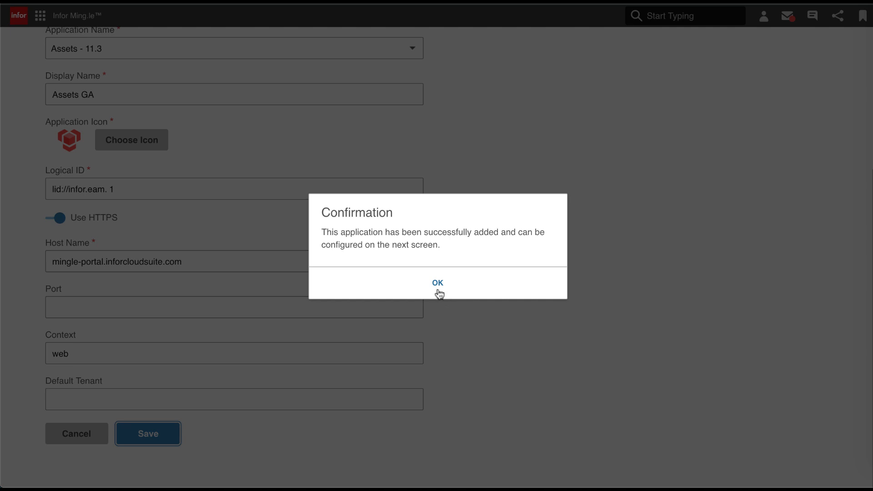
pyautogui.click(439, 293)
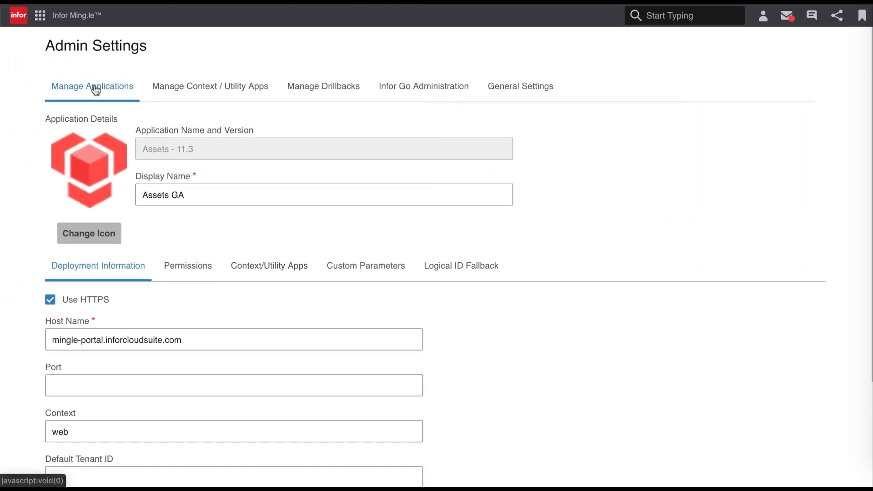
# - Open the Homepages application's details from the managed applications and change its icon color to teal
pyautogui.click(96, 90)
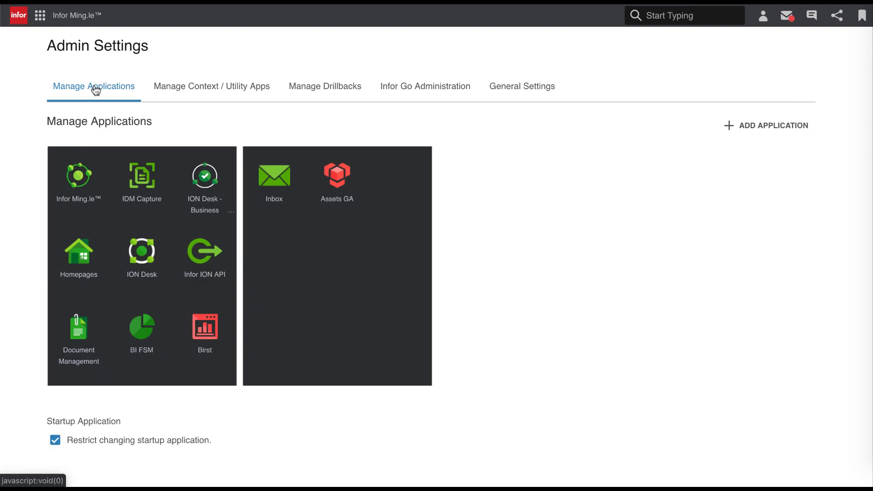
pyautogui.click(88, 254)
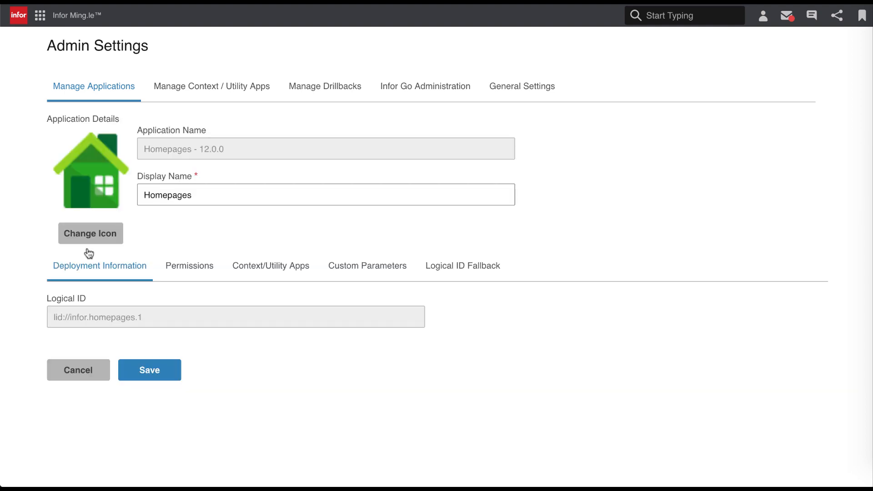
pyautogui.click(84, 237)
pyautogui.click(392, 260)
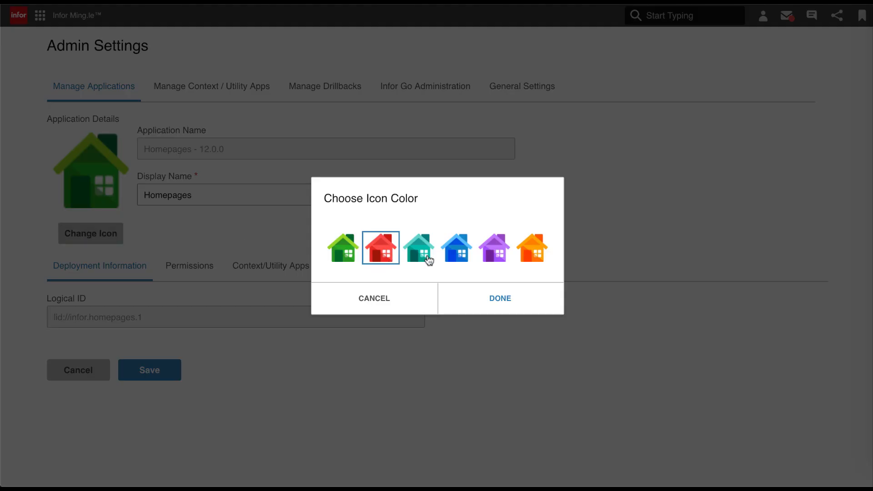
pyautogui.click(429, 260)
pyautogui.click(503, 305)
# - Set the Homepages application's display name to Homepages GA and save the settings
pyautogui.click(253, 193)
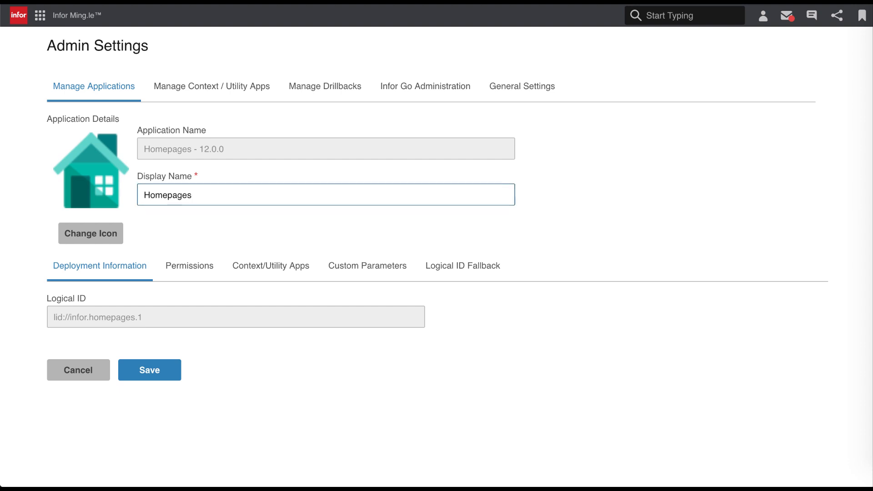
pyautogui.write('GA')
pyautogui.click(165, 366)
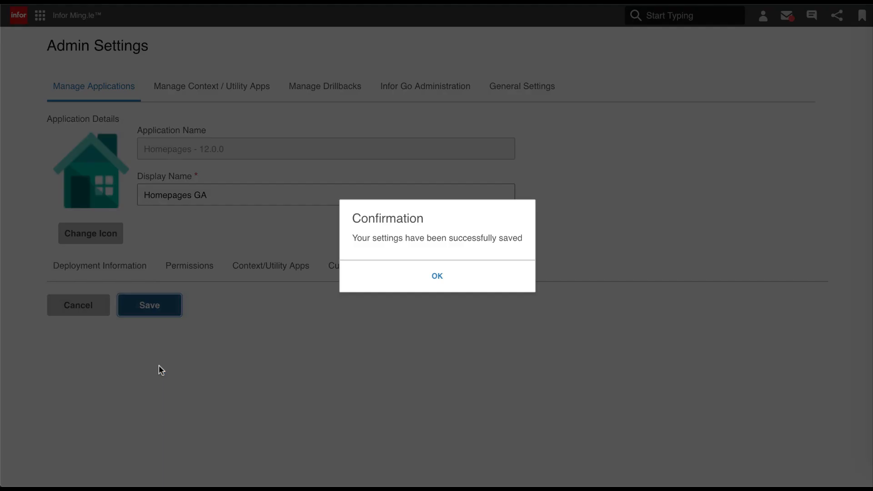
pyautogui.click(409, 271)
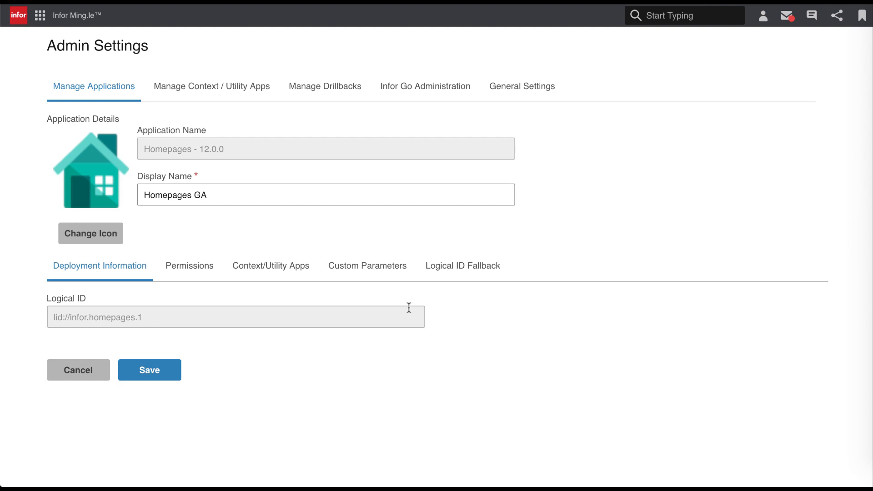
# - Add the Business Analyst user to the Homepages application's permissions by searching for their name, and save the settings
pyautogui.click(204, 272)
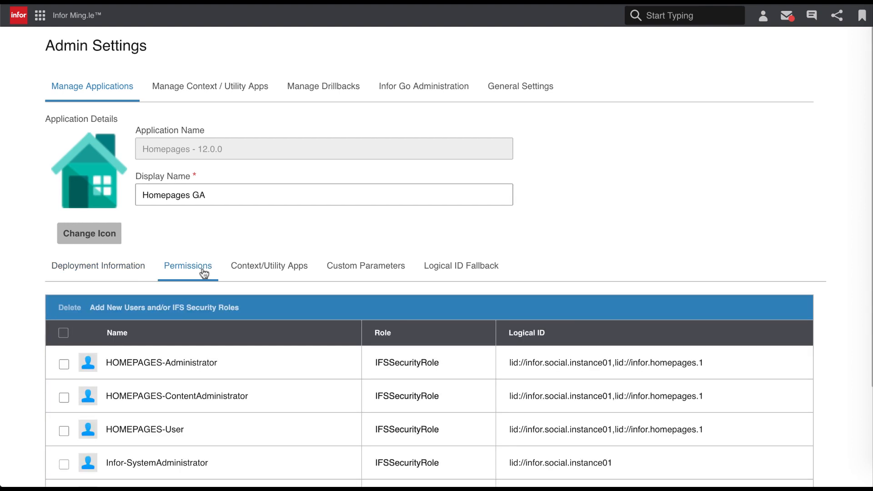
pyautogui.scroll(-5, 204, 272)
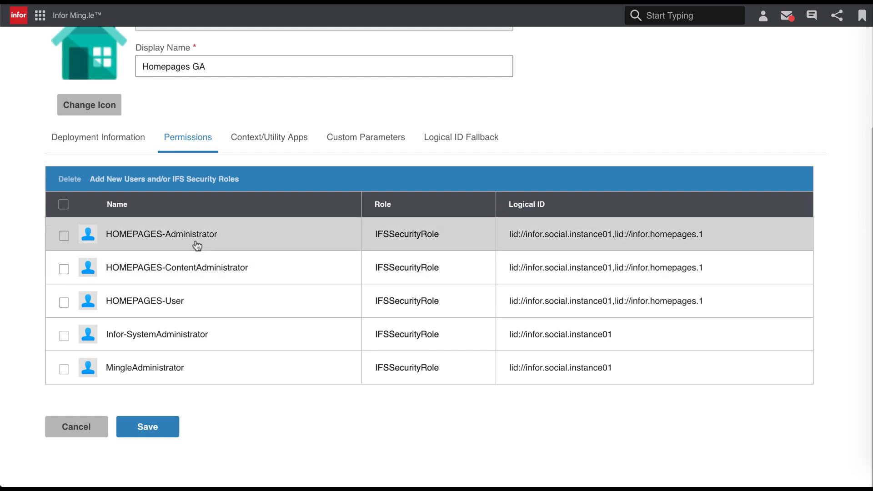
pyautogui.click(189, 181)
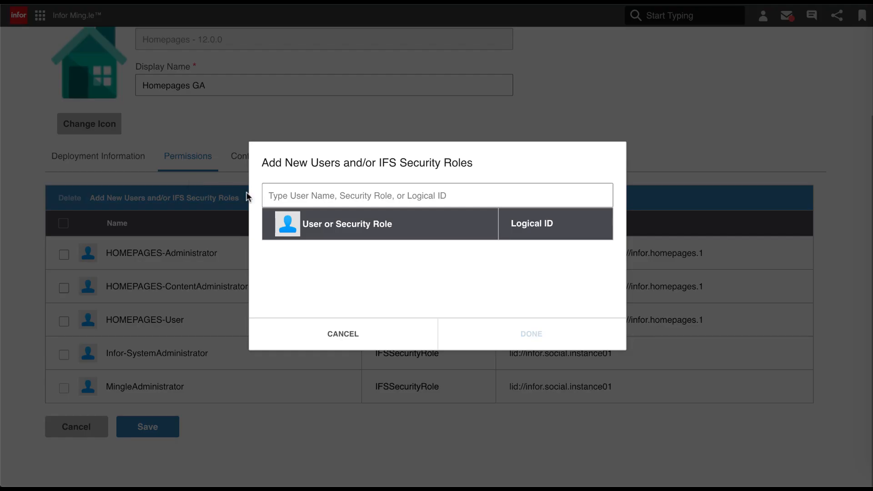
pyautogui.click(290, 196)
pyautogui.write('alic')
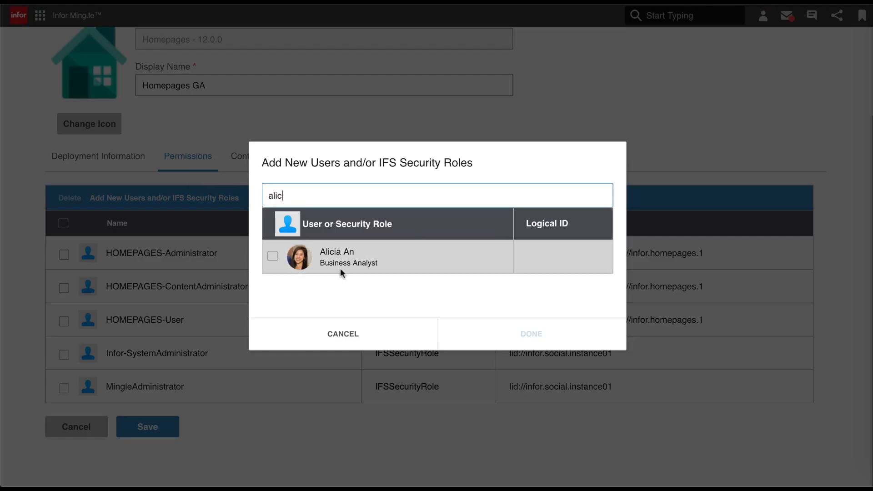
pyautogui.click(274, 257)
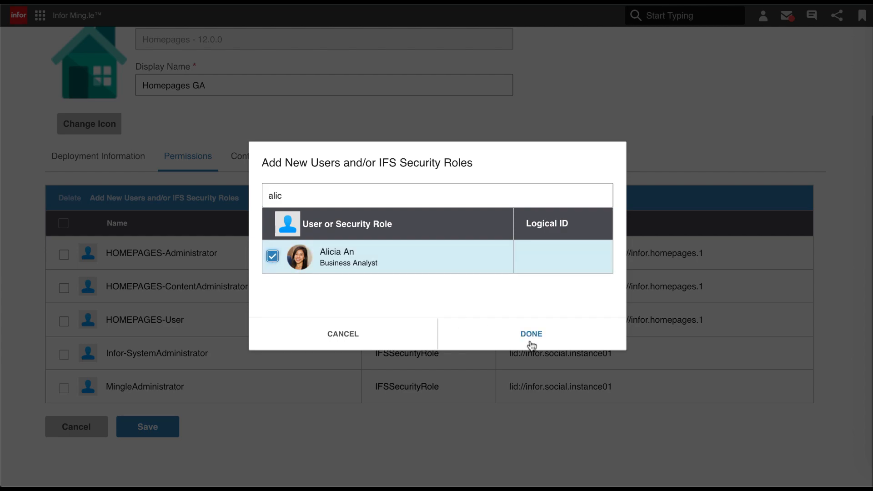
pyautogui.click(531, 337)
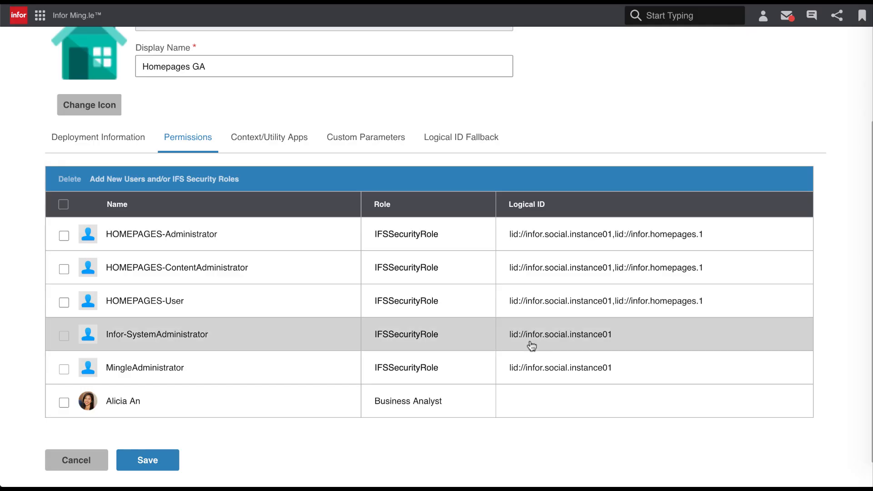
pyautogui.click(152, 461)
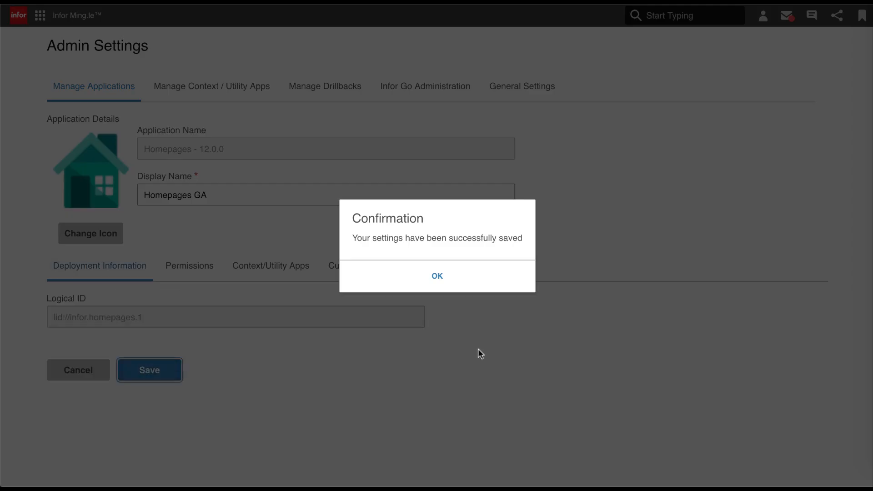
pyautogui.click(439, 279)
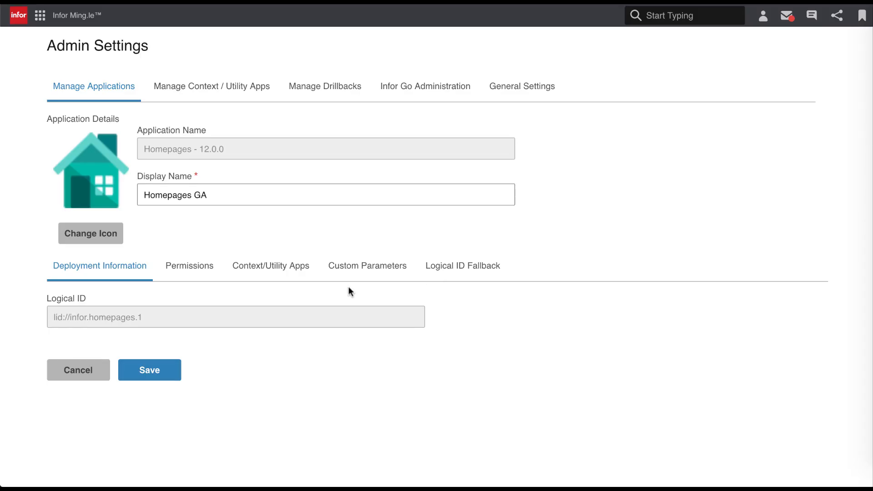
# - Delete the Business Analyst user from the Homepages application's permissions
pyautogui.click(207, 269)
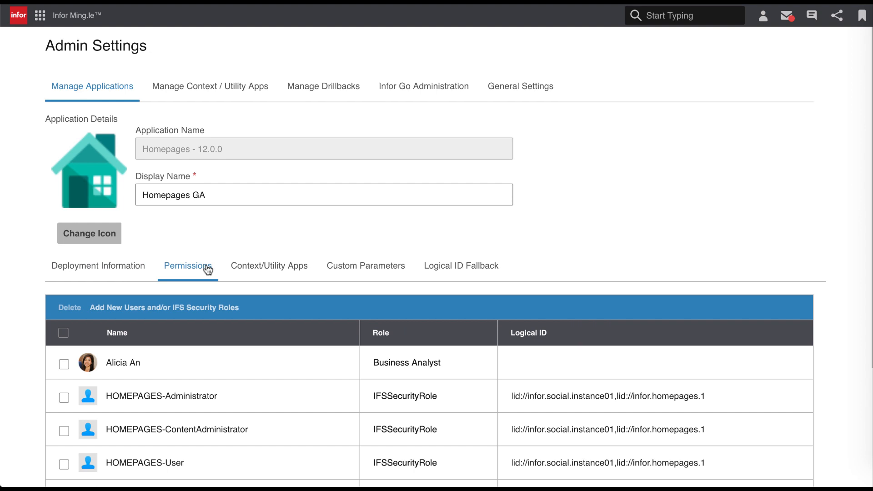
pyautogui.click(63, 364)
pyautogui.click(70, 307)
pyautogui.click(394, 278)
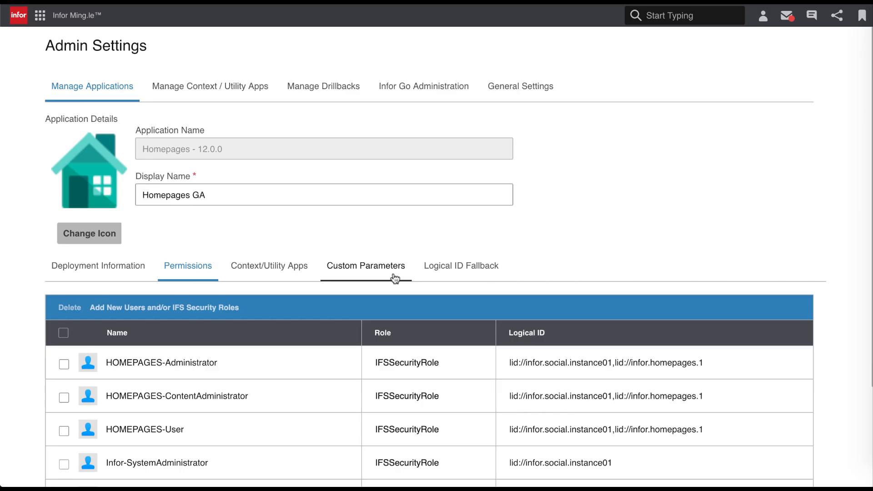
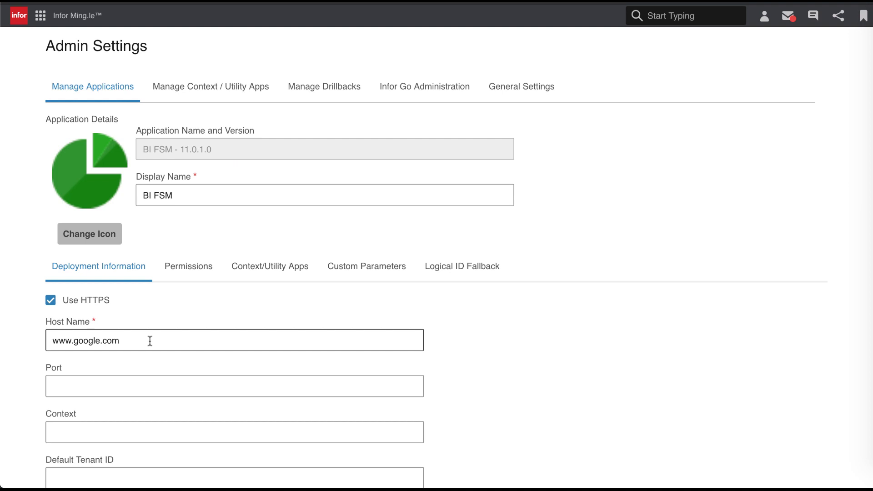
# - Enable the Task Viewer context app in the BI FSM application's context/utility apps and save the settings
pyautogui.click(251, 282)
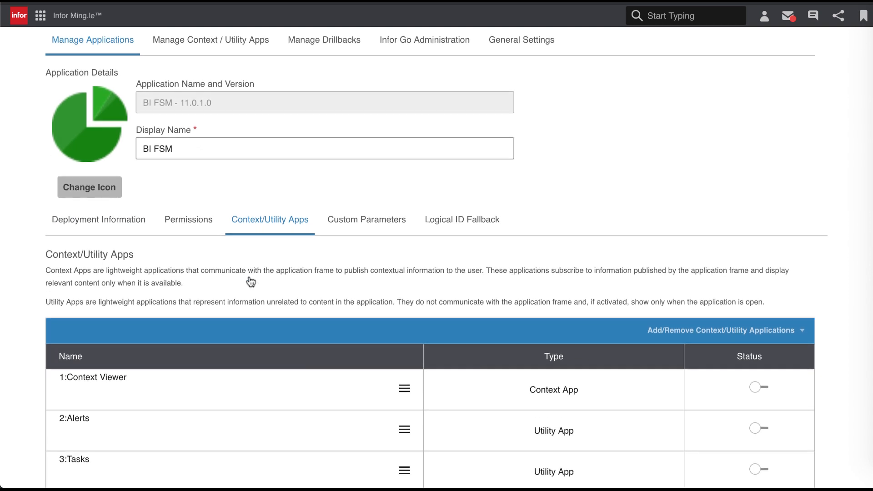
pyautogui.scroll(-5, 250, 280)
pyautogui.scroll(-2, 249, 278)
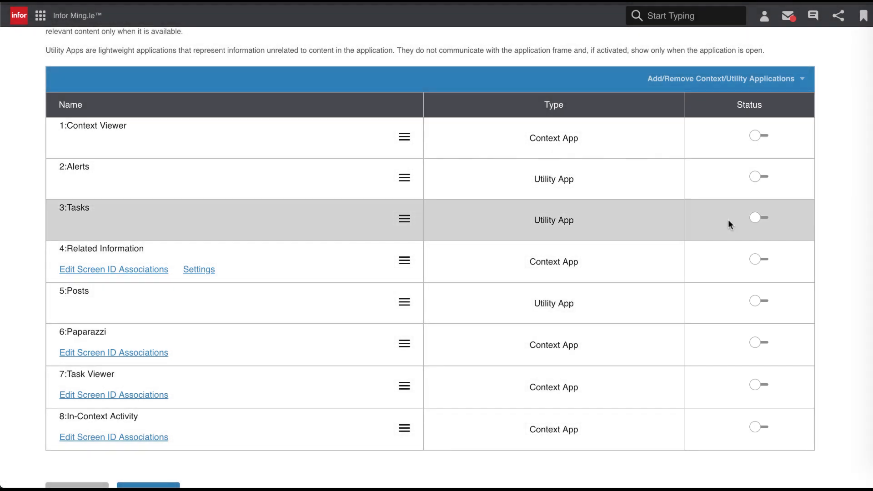
pyautogui.click(757, 386)
pyautogui.scroll(-3, 757, 387)
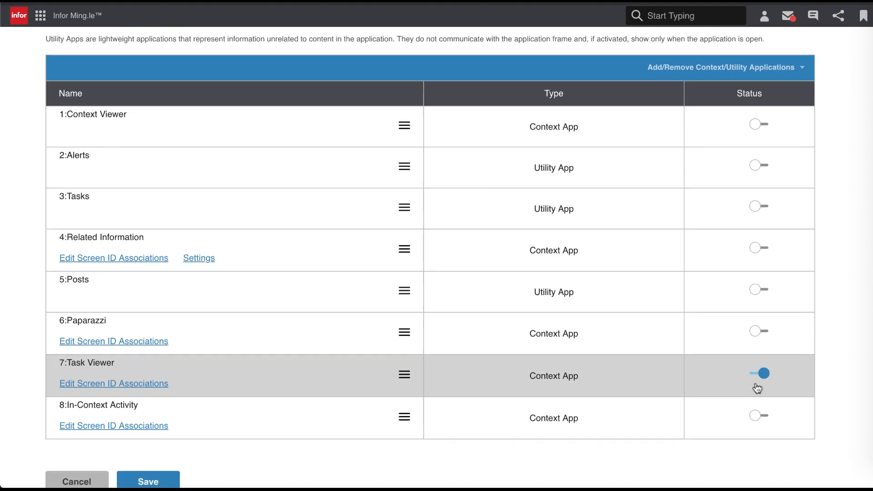
pyautogui.click(146, 426)
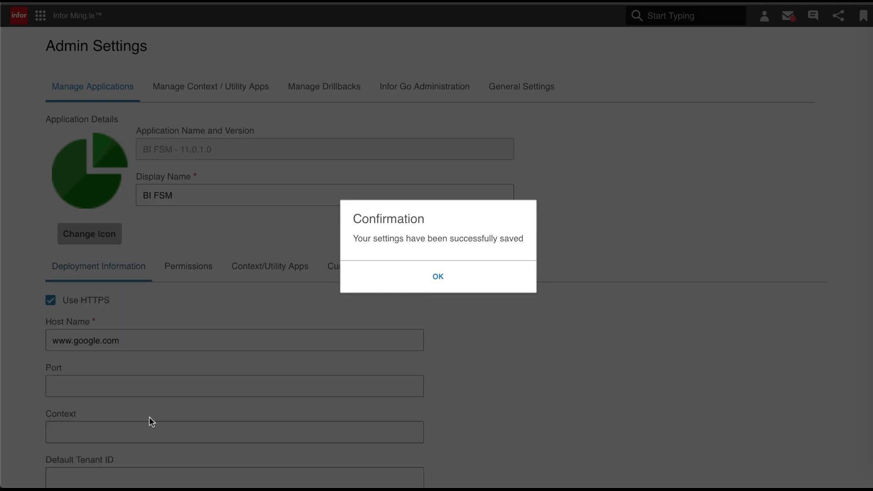
pyautogui.click(417, 288)
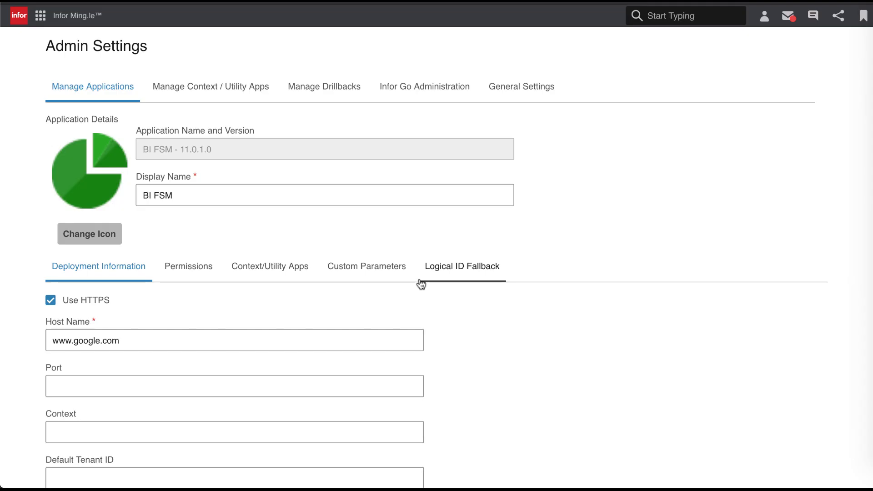
# - Enable Alerts, Tasks, Related Information, Posts and Paparazzi in the BI FSM application's context/utility apps
pyautogui.click(283, 278)
pyautogui.scroll(-5, 283, 278)
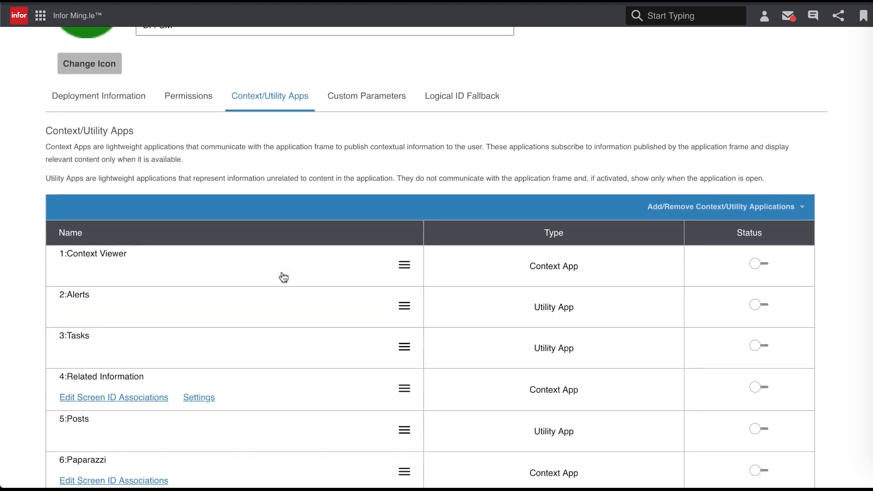
pyautogui.scroll(-1, 283, 278)
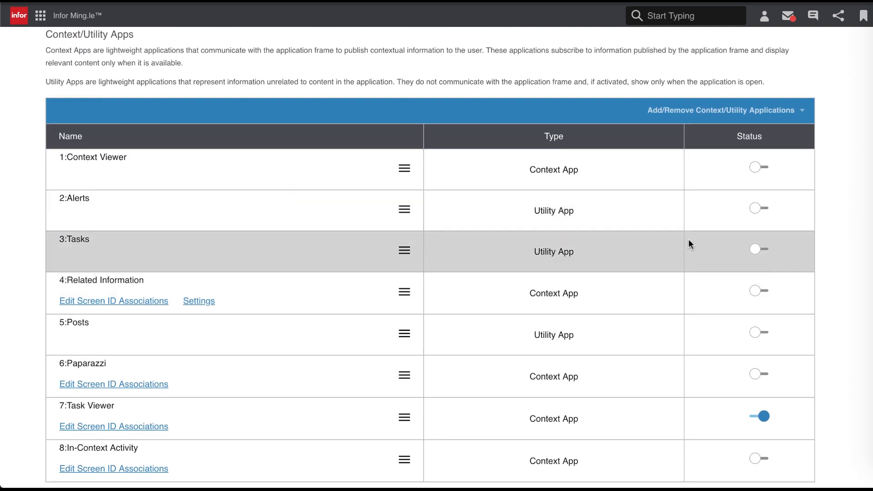
pyautogui.click(755, 209)
pyautogui.click(756, 250)
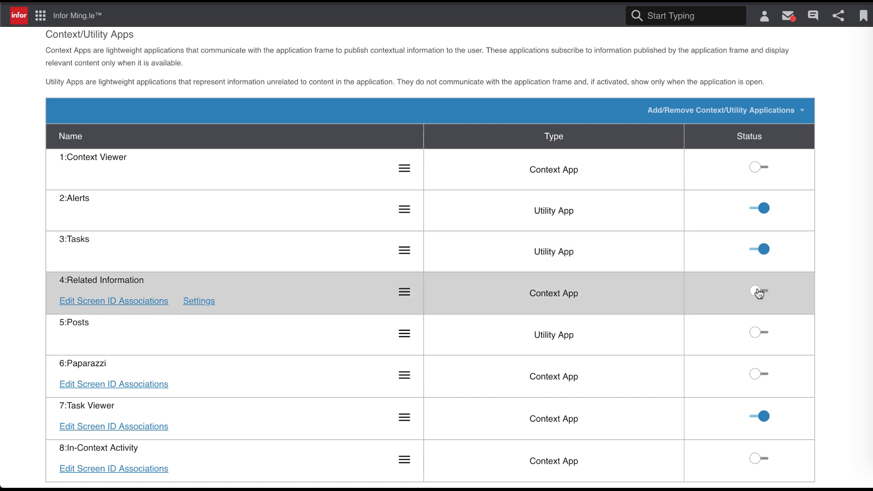
pyautogui.click(757, 291)
pyautogui.click(756, 335)
pyautogui.click(756, 375)
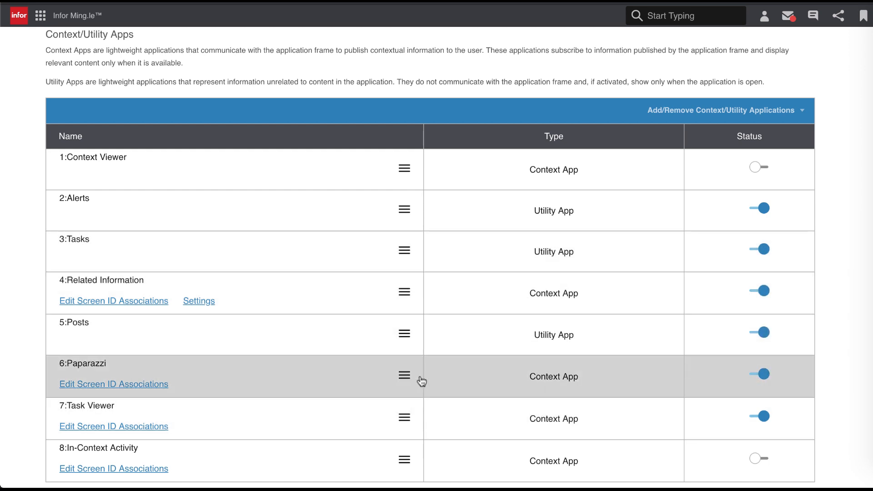
# - Reorder BI FSM's context/utility apps by moving Paparazzi directly below Alerts and Related Information up to Paparazzi's new place
pyautogui.moveTo(406, 376); pyautogui.dragTo(405, 241)
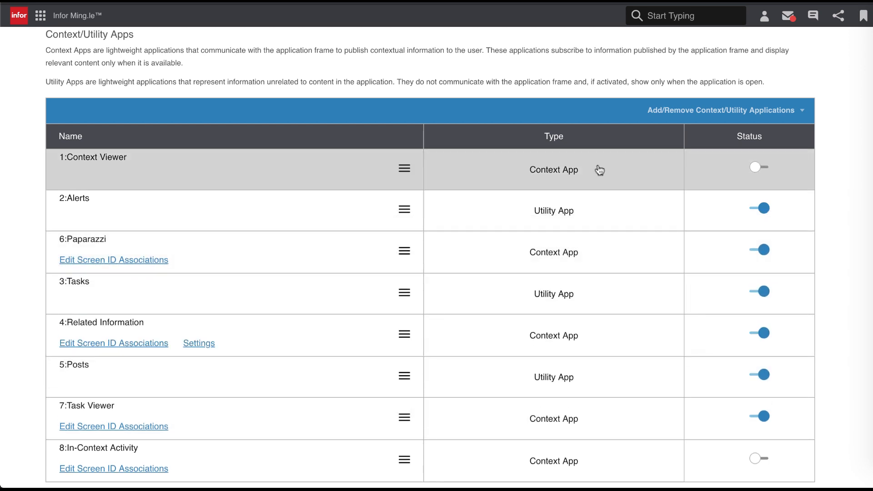
pyautogui.moveTo(405, 332); pyautogui.dragTo(396, 249)
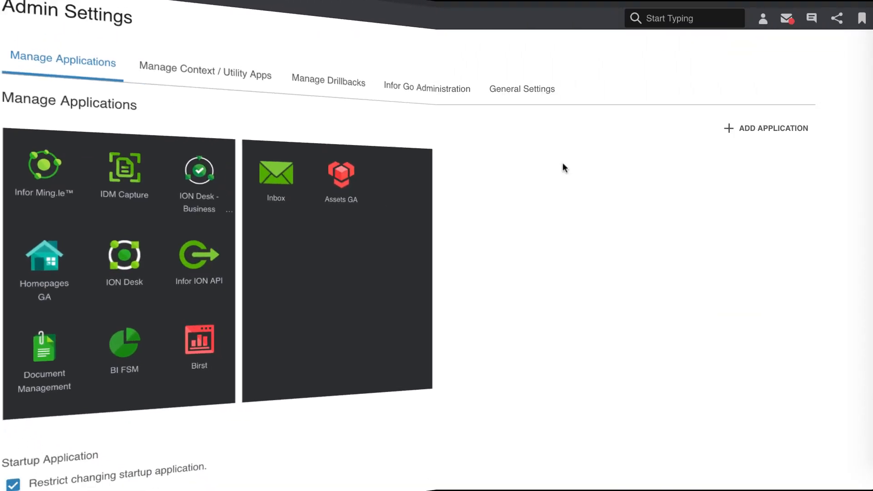
# - Start adding a new context/utility app with the type Context App and the name Emergency Contacts
pyautogui.click(264, 99)
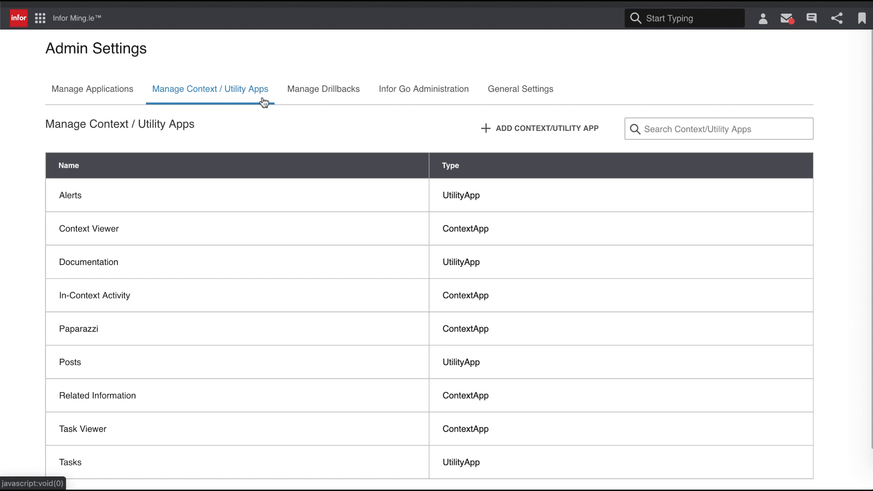
pyautogui.scroll(-1, 328, 183)
pyautogui.scroll(-1, 327, 181)
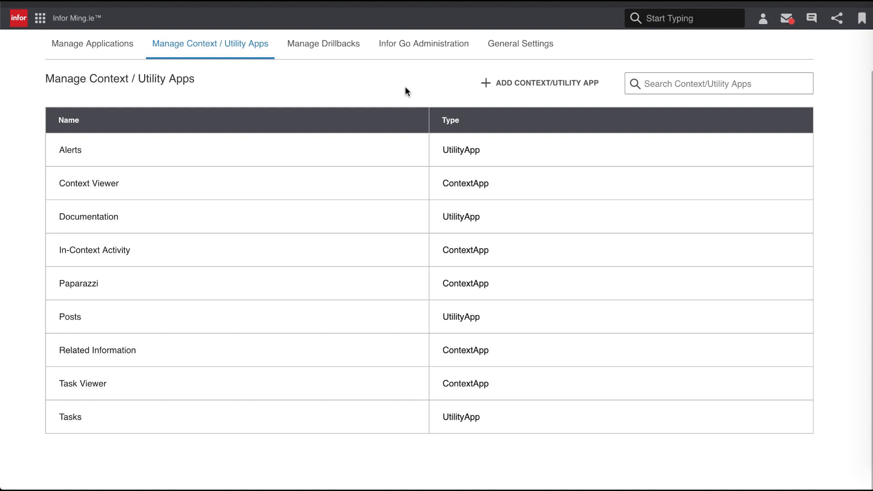
pyautogui.click(489, 84)
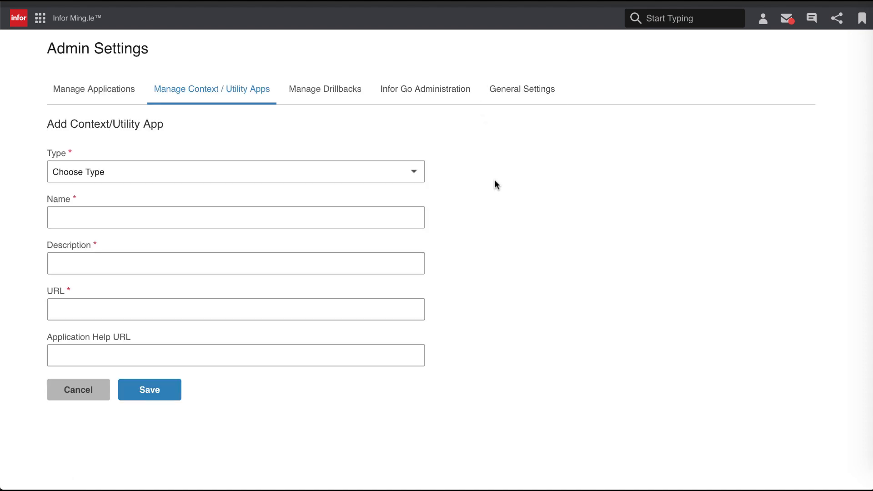
pyautogui.click(421, 172)
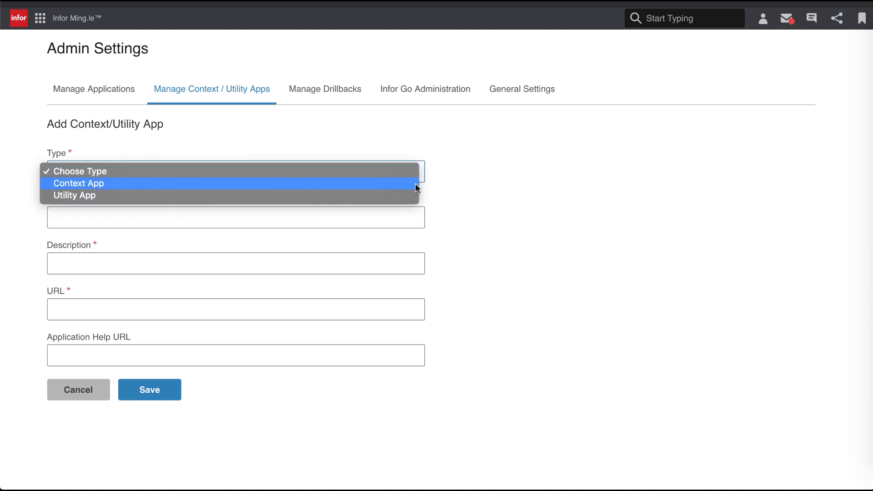
pyautogui.click(416, 184)
pyautogui.click(383, 219)
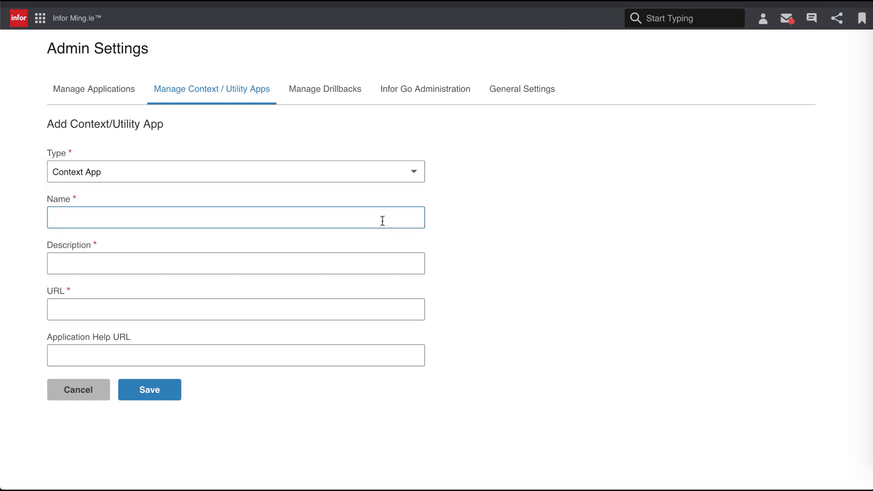
pyautogui.write('Emergency Contac')
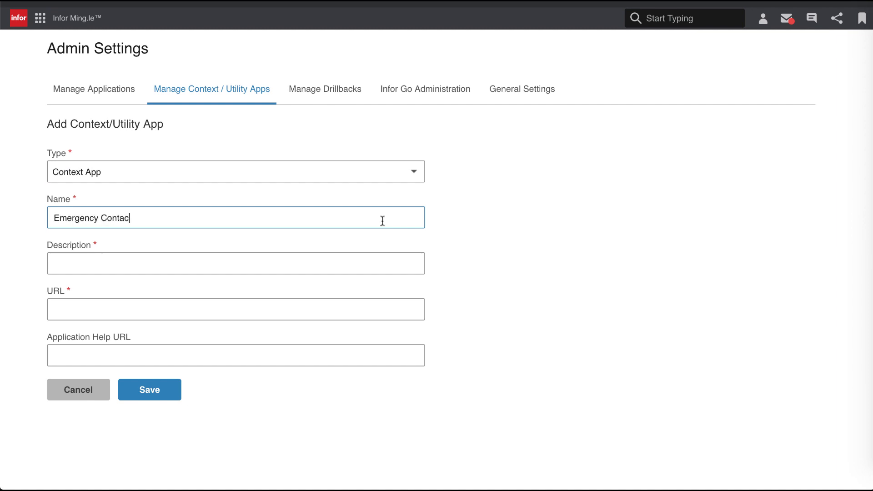
pyautogui.write('ts')
pyautogui.click(358, 264)
pyautogui.write('Contac')
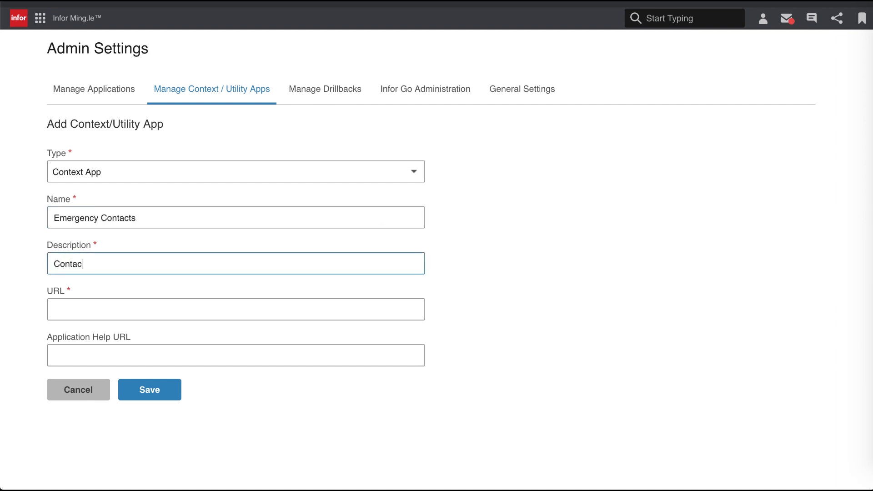
pyautogui.write('ts')
pyautogui.click(329, 305)
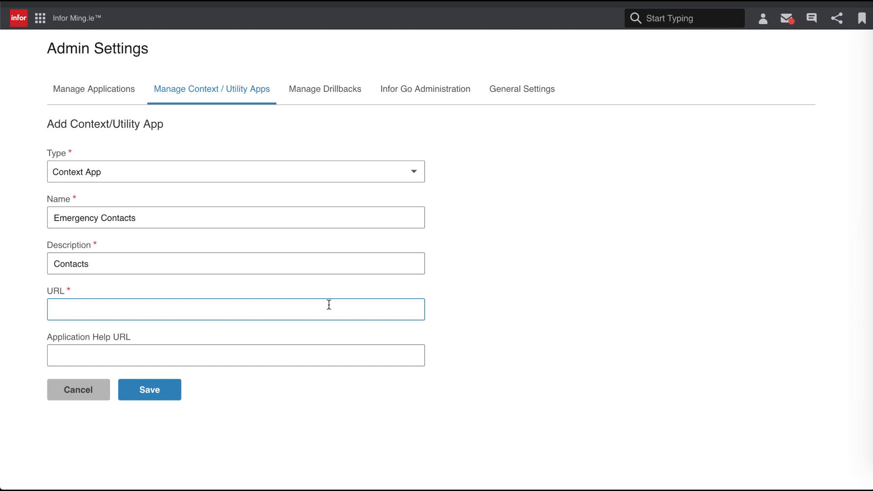
pyautogui.write('https://inforos-teched.cloud.infor.com:8183/emergencyContacts')
pyautogui.click(294, 356)
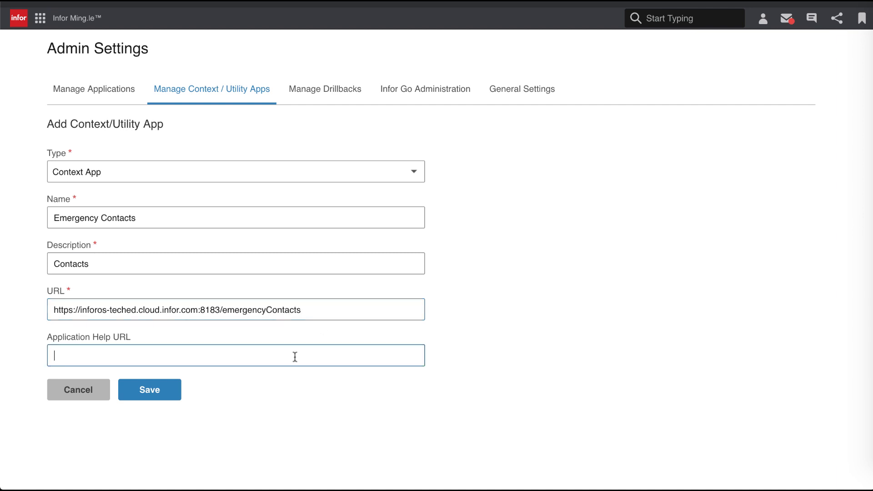
pyautogui.click(169, 398)
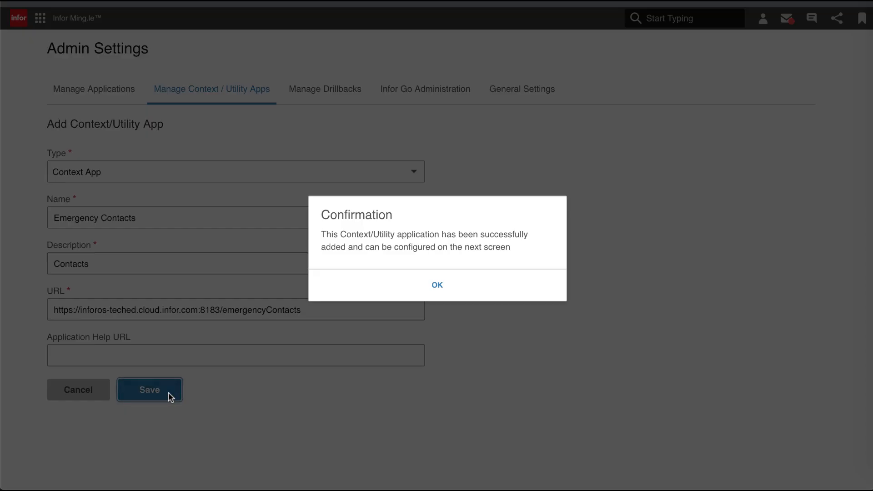
pyautogui.click(415, 293)
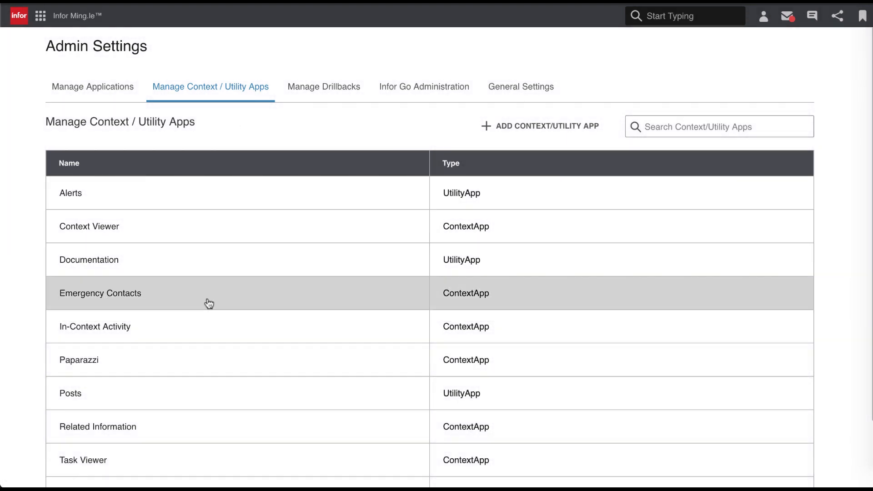
# - Open the Emergency Contacts app's details and add a context message named inforBusinessContext
pyautogui.click(208, 303)
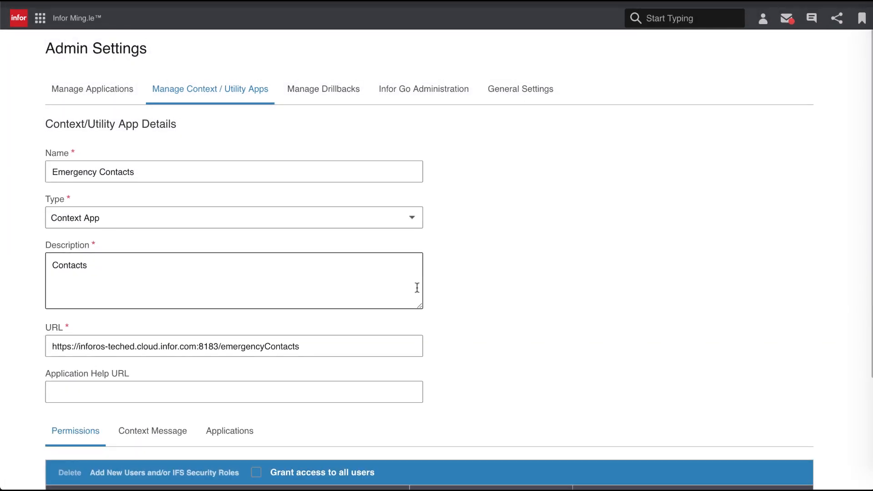
pyautogui.scroll(-5, 417, 287)
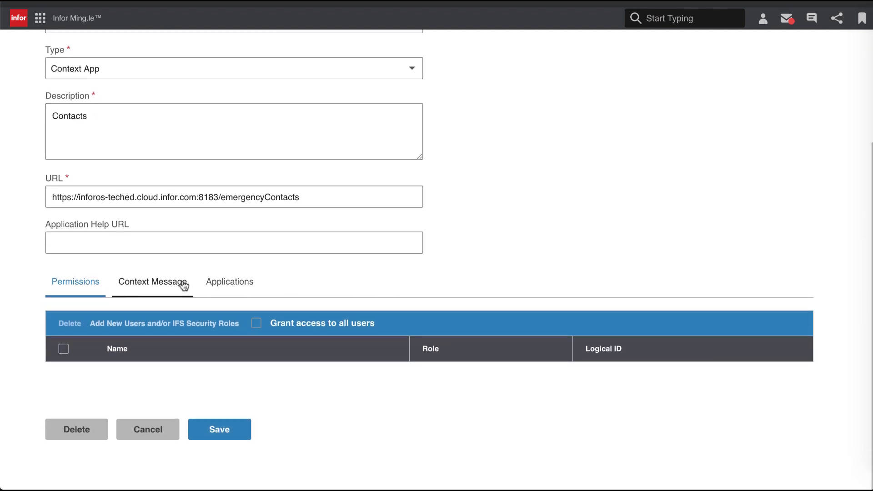
pyautogui.click(183, 285)
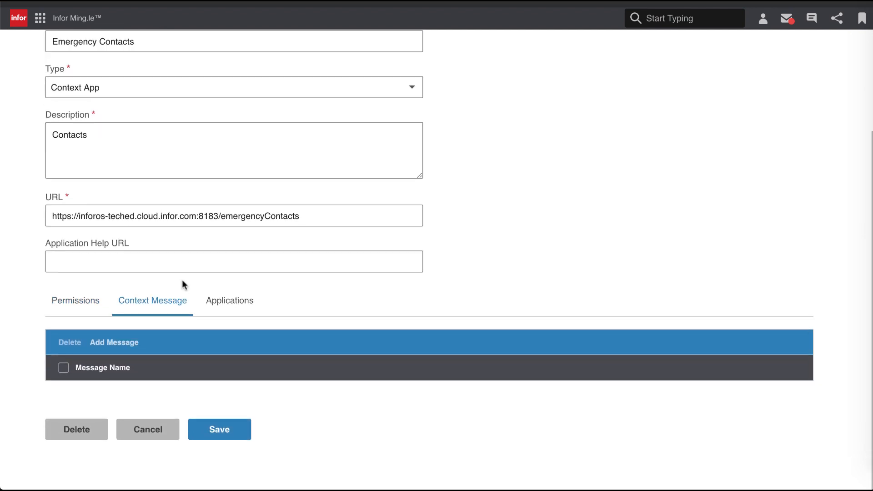
pyautogui.click(118, 347)
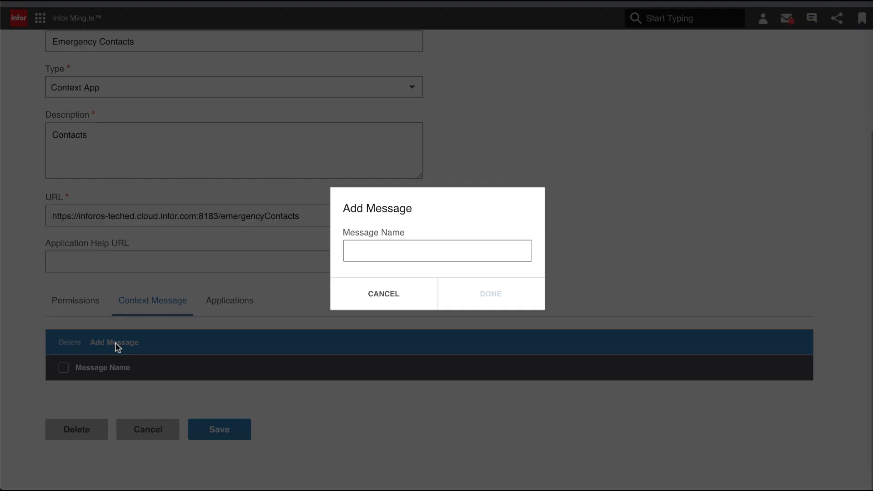
pyautogui.click(358, 254)
pyautogui.write('inforBusinessContext')
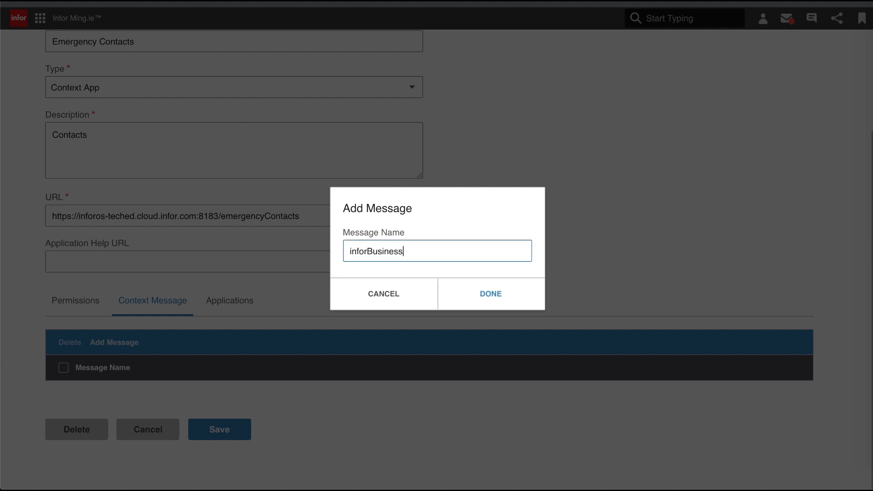
pyautogui.click(499, 298)
# - Add the Assets GA application to Emergency Contacts, enable it there, and save the settings
pyautogui.click(229, 271)
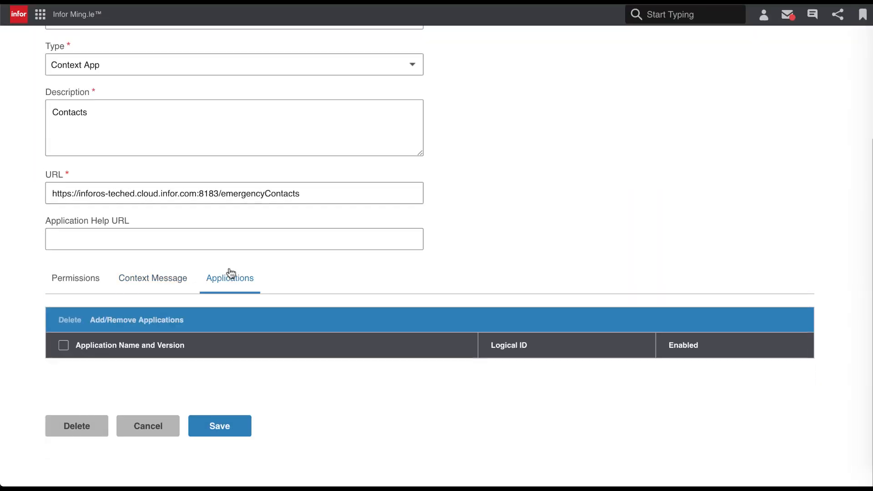
pyautogui.click(125, 321)
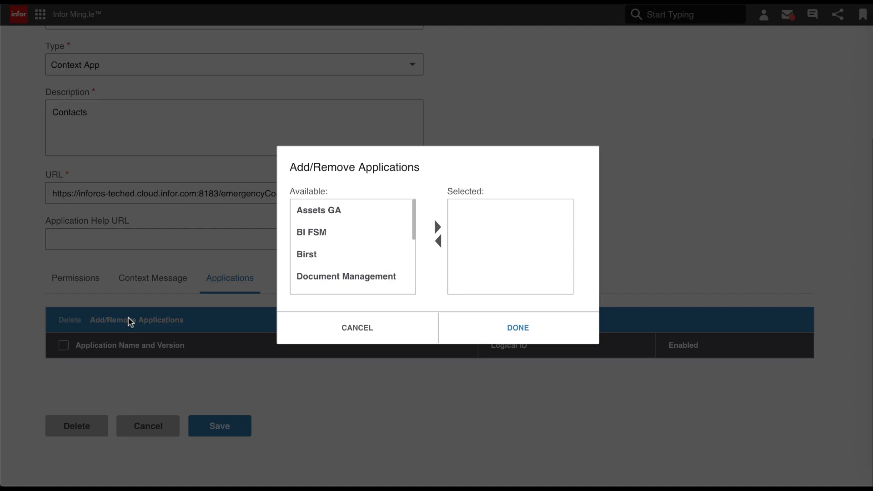
pyautogui.click(324, 217)
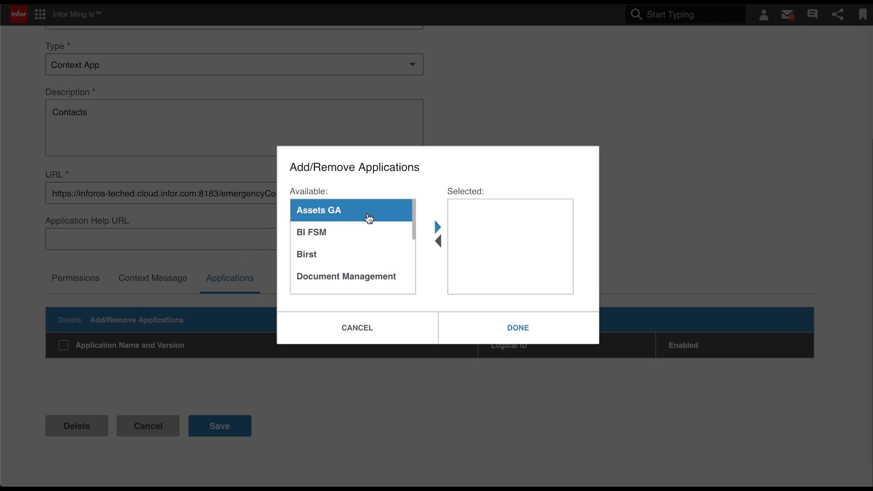
pyautogui.click(436, 224)
pyautogui.click(497, 315)
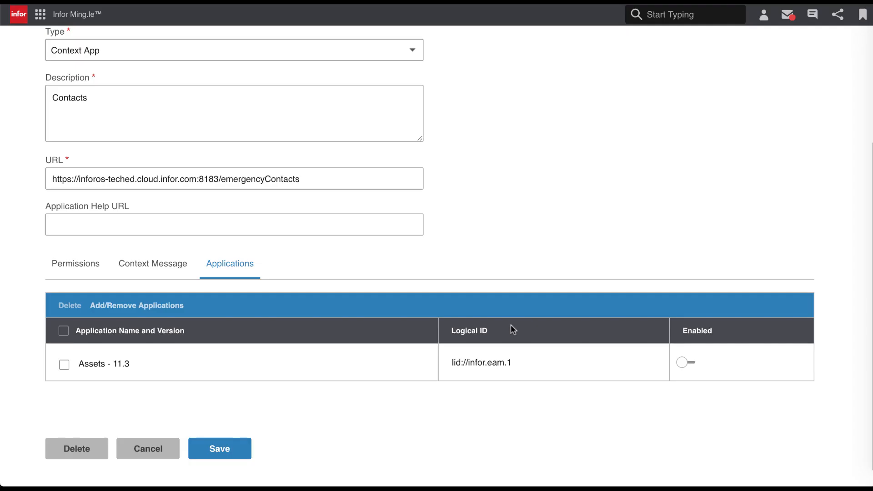
pyautogui.click(682, 363)
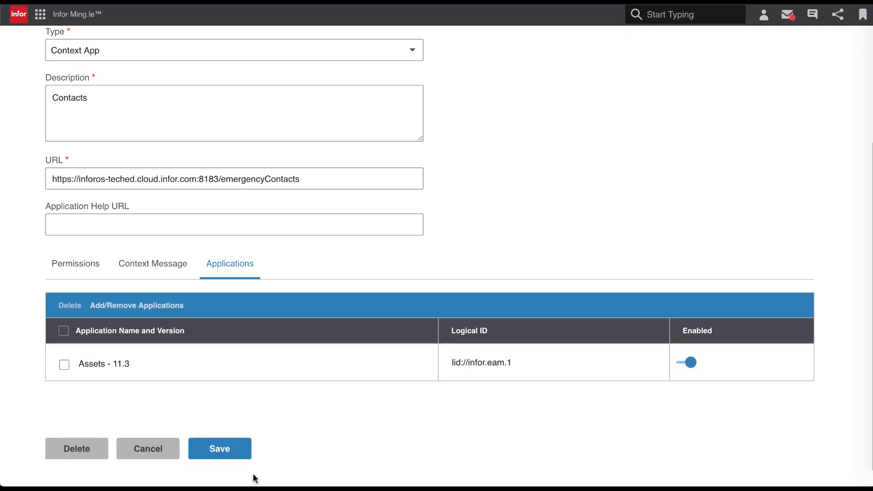
pyautogui.click(230, 448)
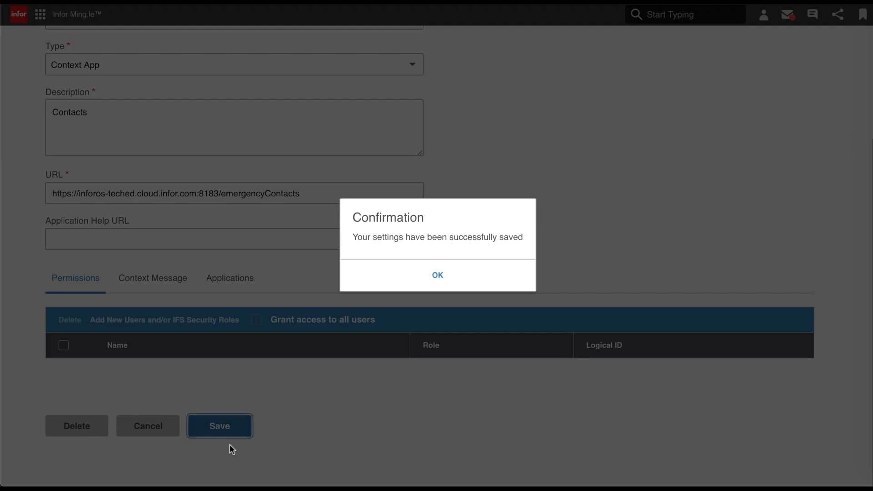
pyautogui.click(439, 284)
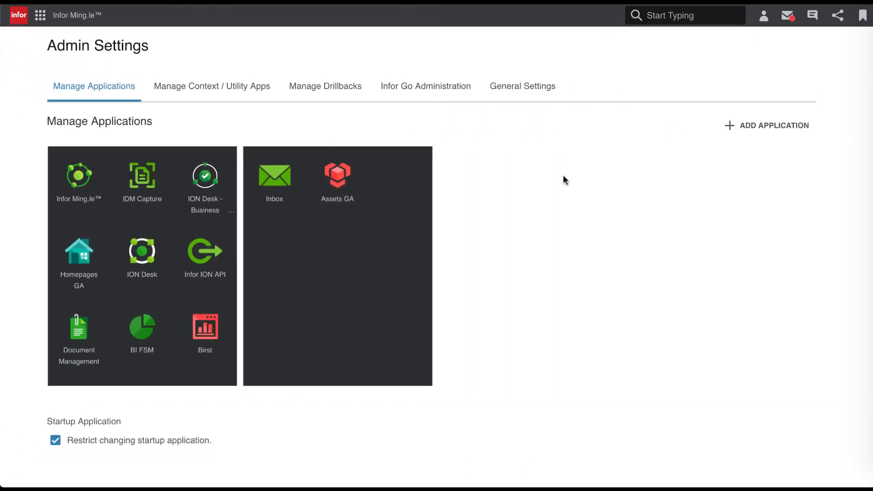
# - Open the general admin settings and review the languages available as the fallback language
pyautogui.click(510, 97)
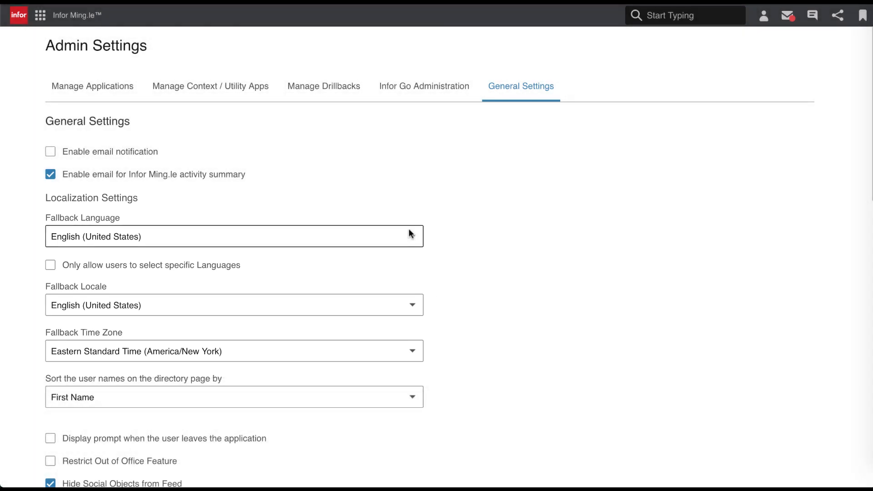
pyautogui.click(411, 234)
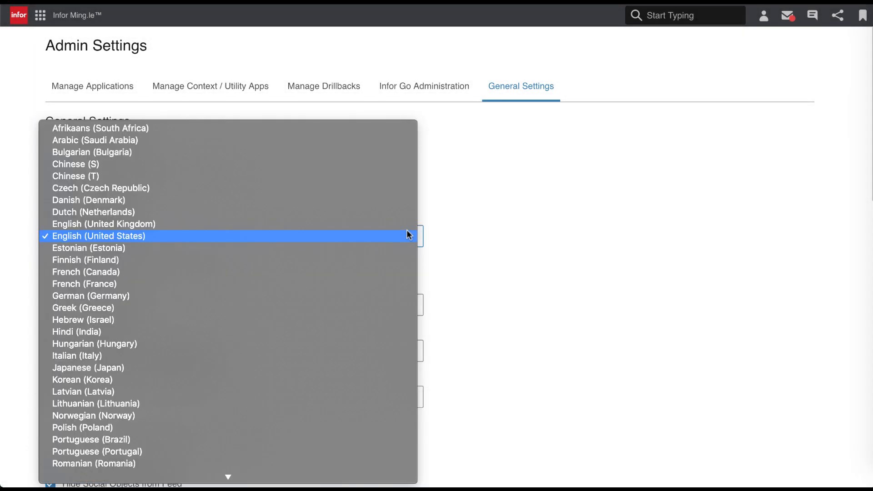
pyautogui.scroll(-5, 406, 230)
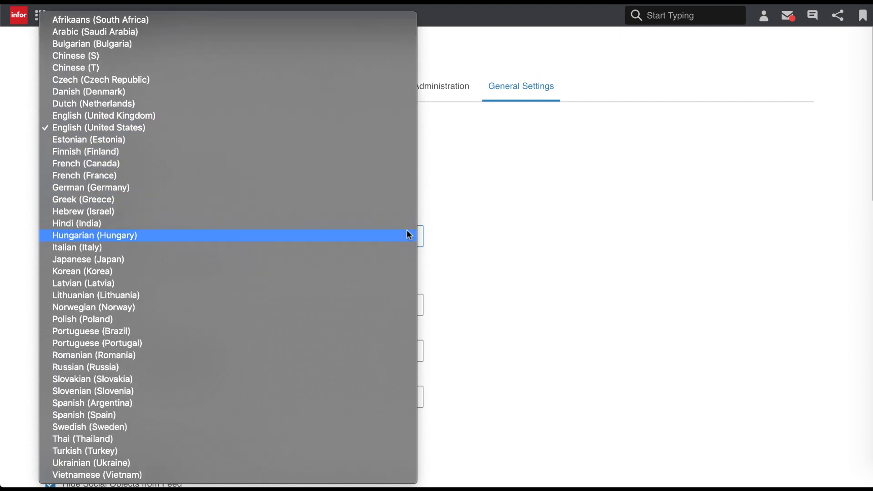
pyautogui.click(464, 240)
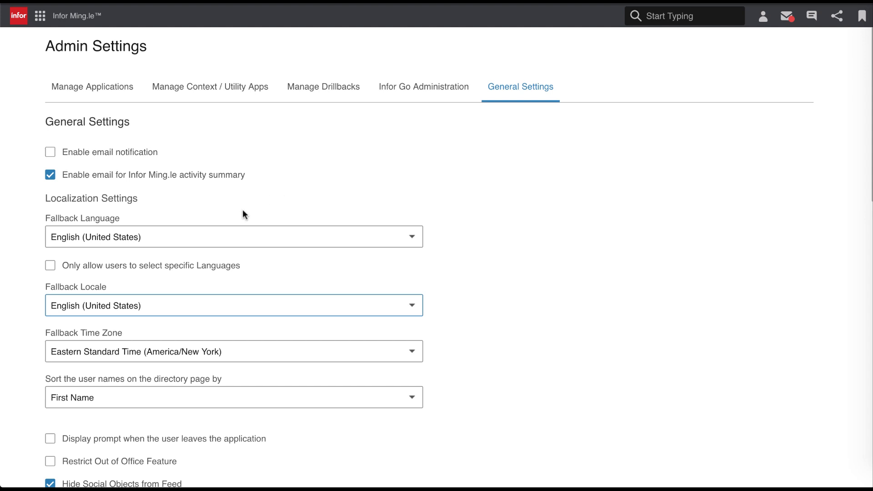
# - Restrict users to specific languages, and add Bulgarian (Bulgaria) and Chinese (S) to the displayed languages
pyautogui.click(50, 268)
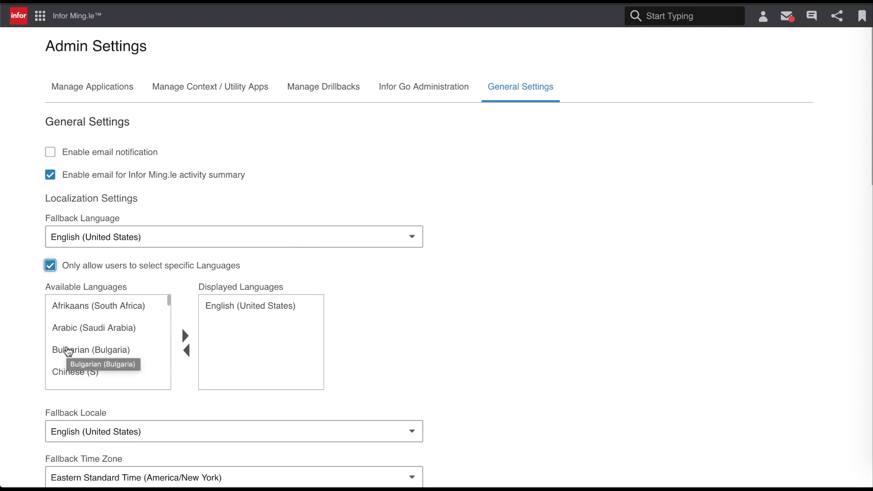
pyautogui.click(67, 351)
pyautogui.click(185, 336)
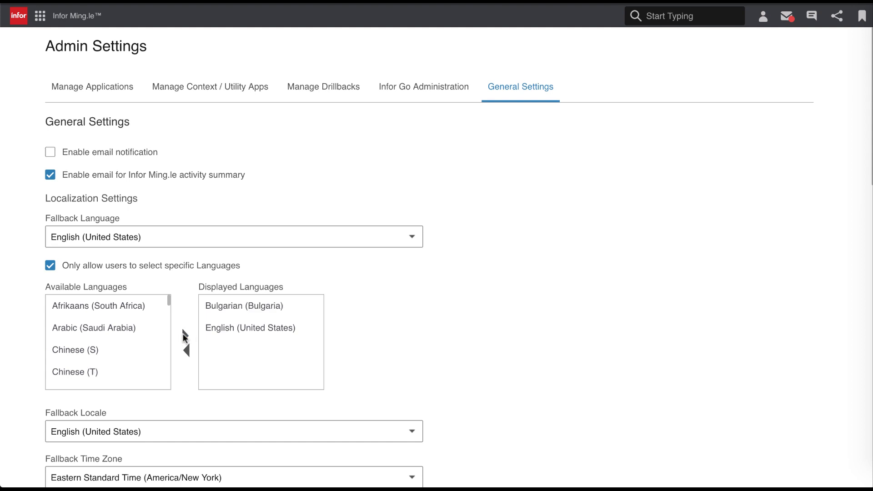
pyautogui.click(88, 353)
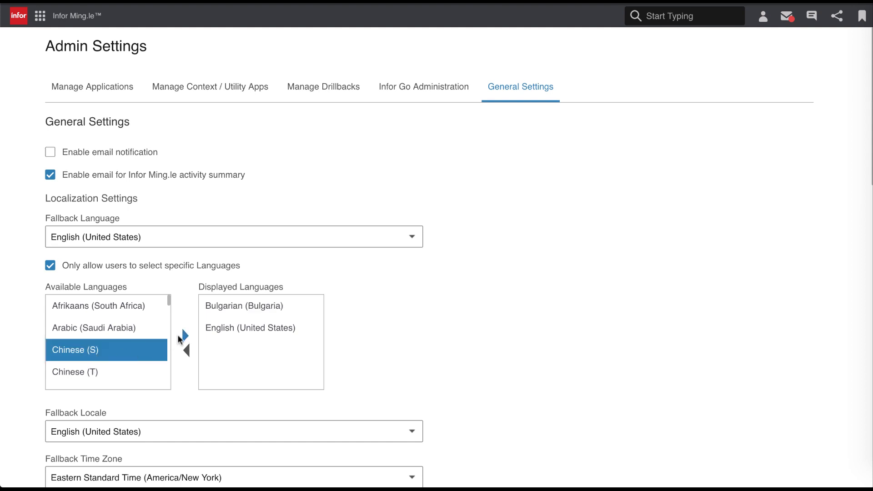
pyautogui.click(182, 334)
# - Add Japanese (Japan) and Korean (Korea) to the displayed languages
pyautogui.scroll(-3, 90, 359)
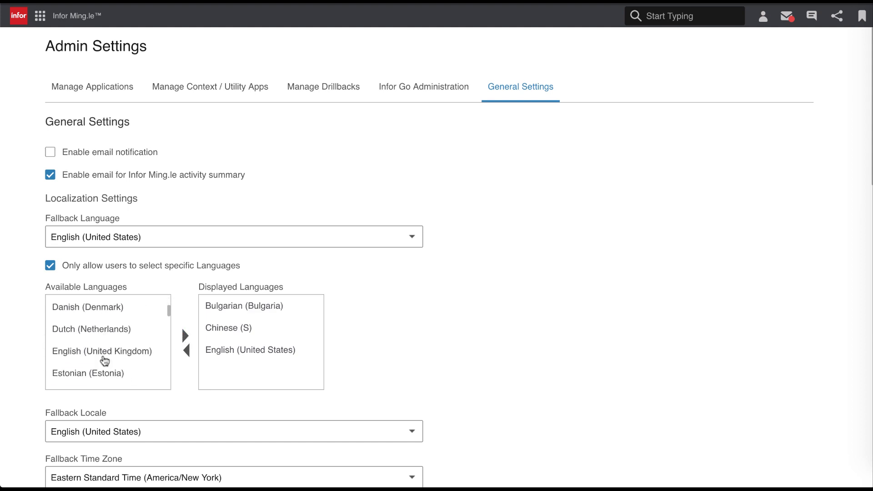
pyautogui.scroll(-5, 105, 360)
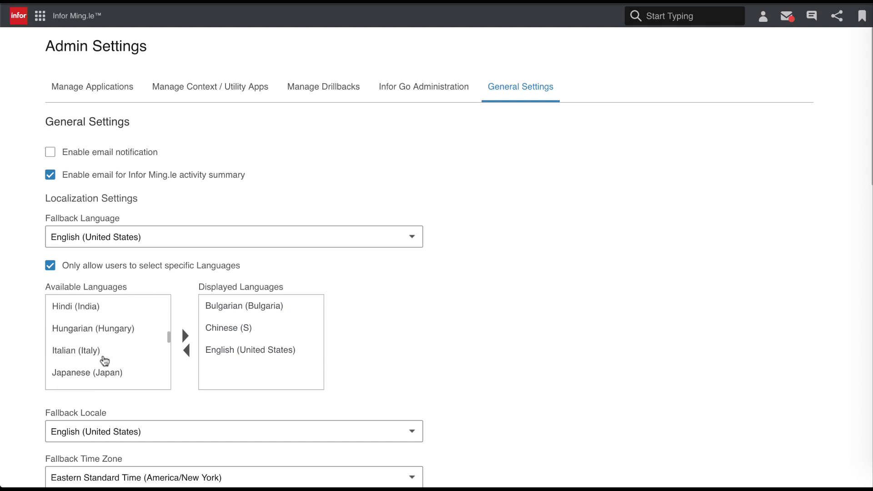
pyautogui.scroll(-1, 105, 360)
pyautogui.click(185, 337)
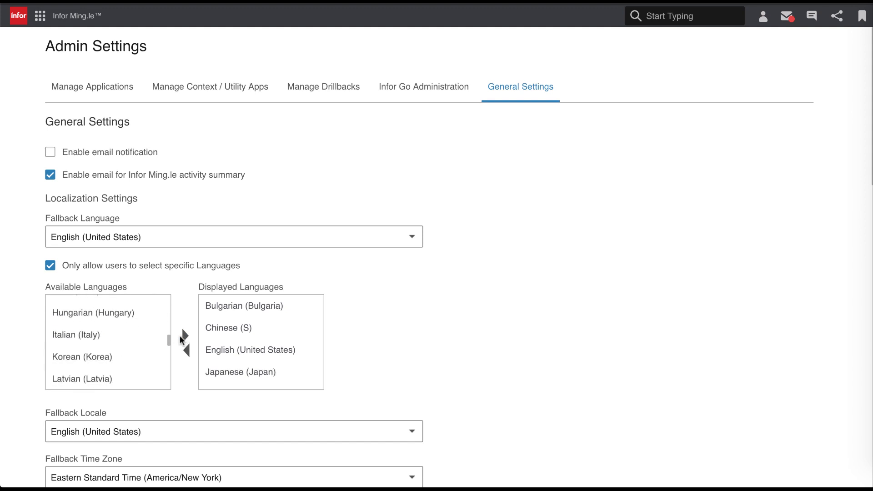
pyautogui.click(129, 359)
pyautogui.click(185, 336)
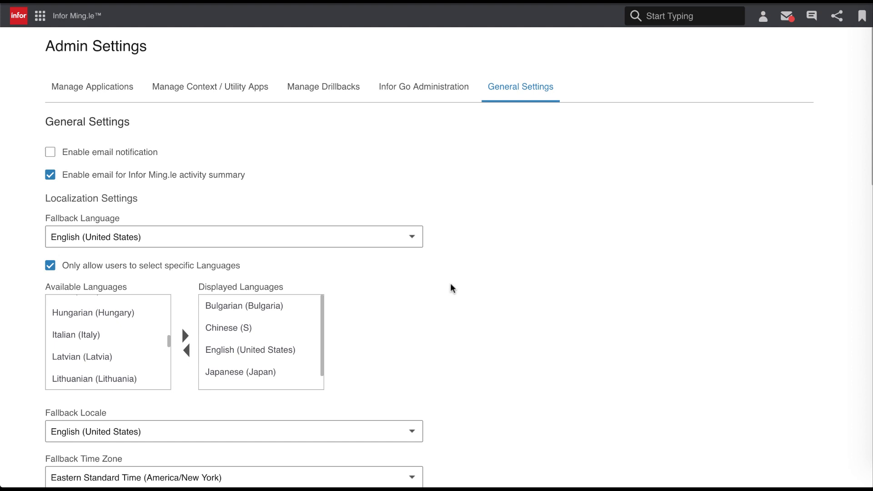
# - Try Finnish (Finland) as the fallback language, and set it back to English (United States)
pyautogui.click(409, 237)
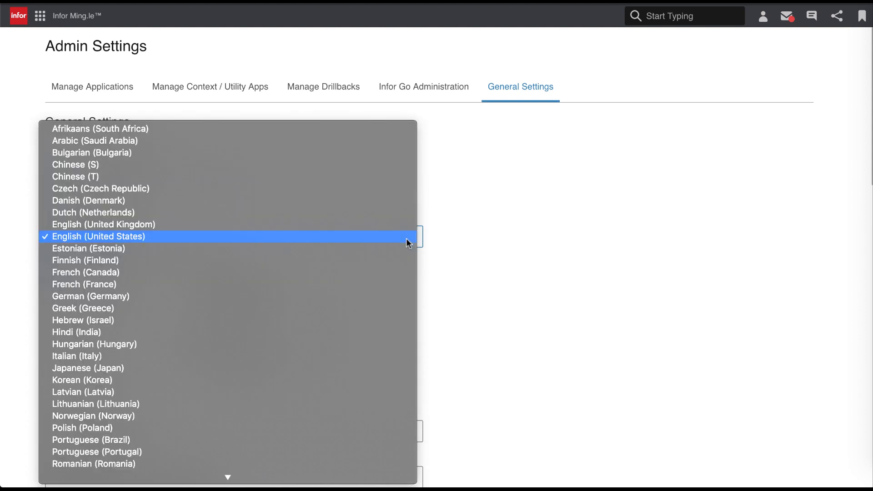
pyautogui.click(401, 260)
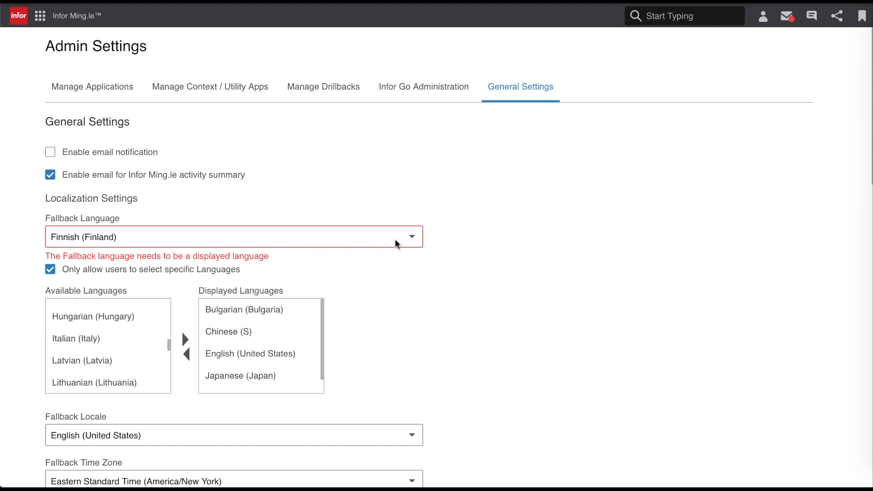
pyautogui.click(396, 244)
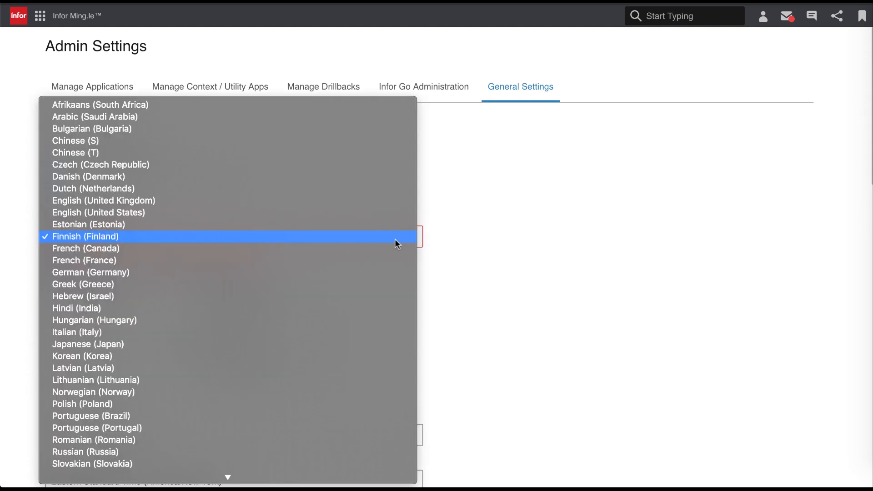
pyautogui.click(393, 213)
# - Save the general settings with the restricted language selection and acknowledge the confirmation
pyautogui.scroll(-10, 435, 319)
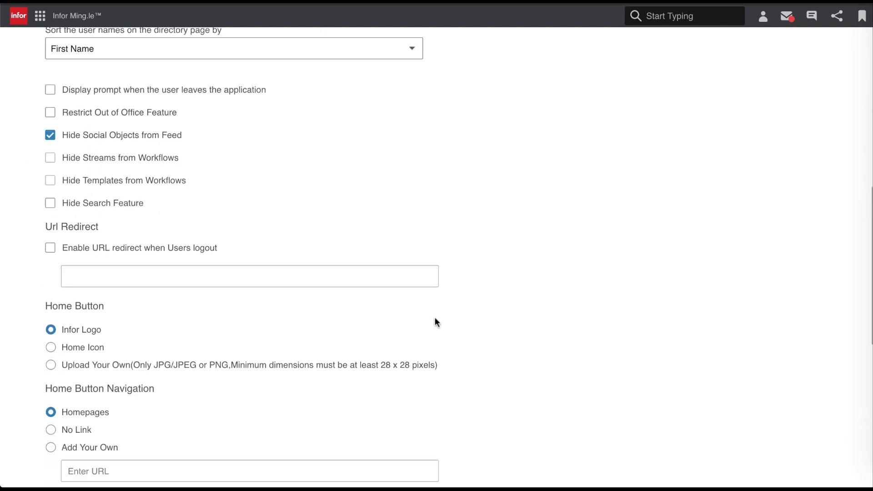
pyautogui.scroll(-9, 434, 318)
pyautogui.click(172, 435)
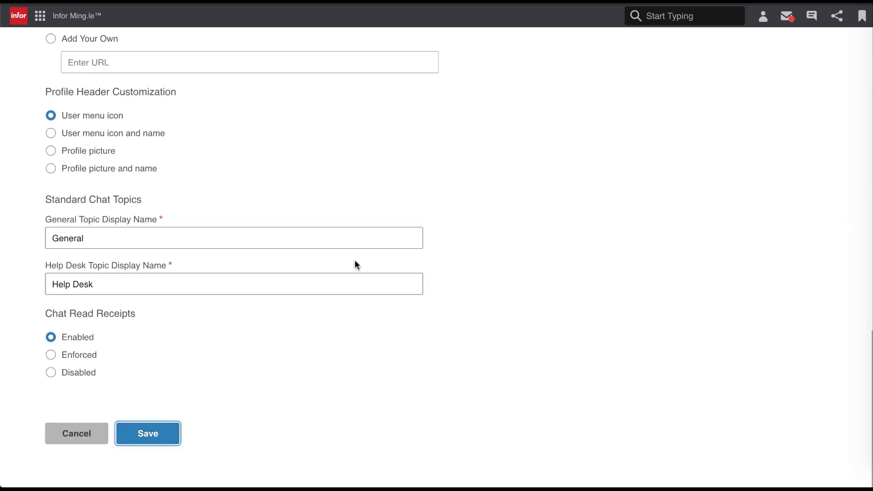
pyautogui.click(415, 274)
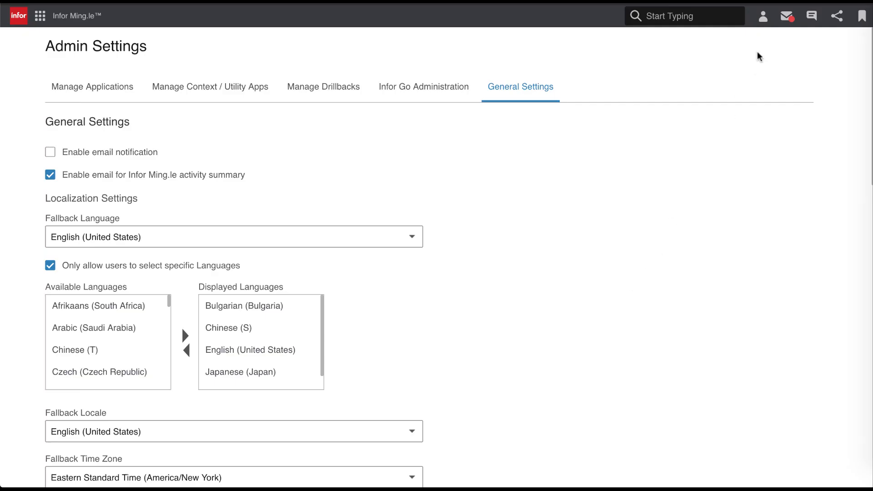
# - Open the localization section of the user settings and review the languages offered there
pyautogui.click(763, 16)
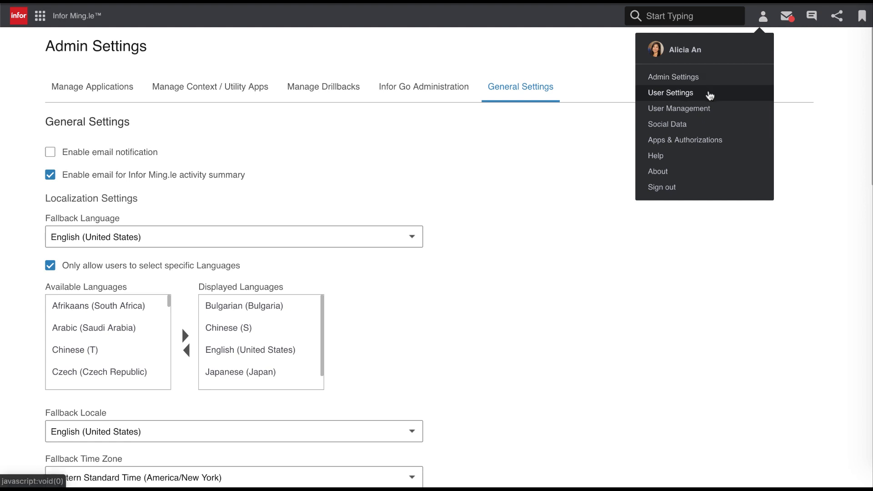
pyautogui.click(710, 94)
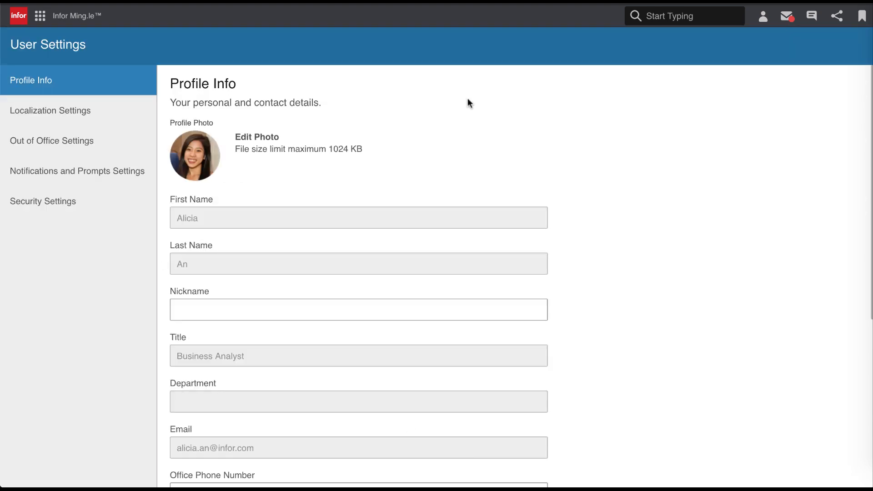
pyautogui.click(113, 116)
pyautogui.click(240, 131)
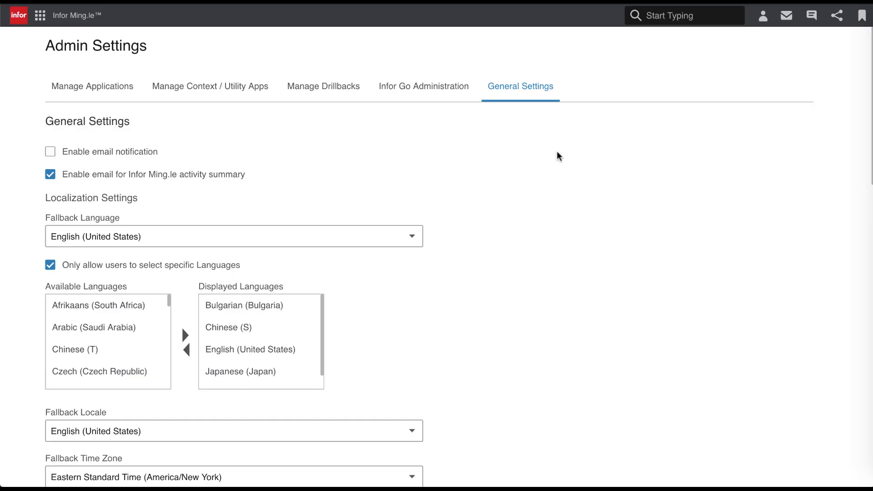
pyautogui.scroll(-9, 557, 151)
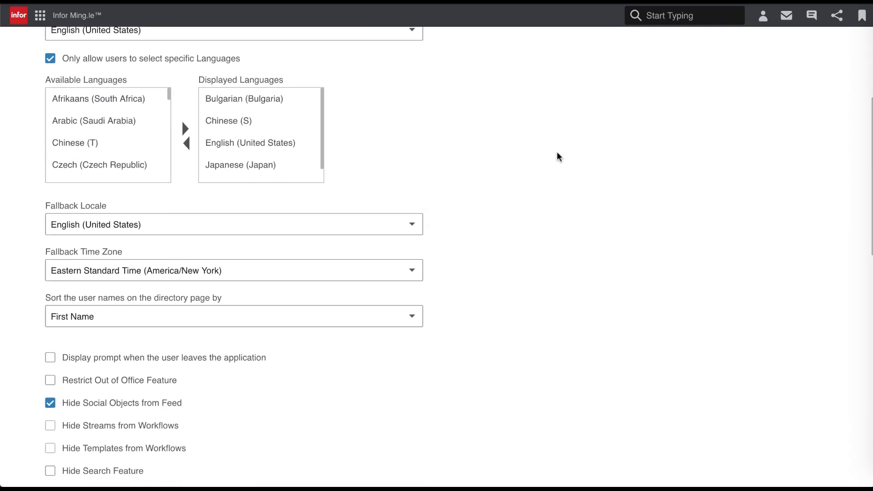
pyautogui.scroll(-2, 557, 153)
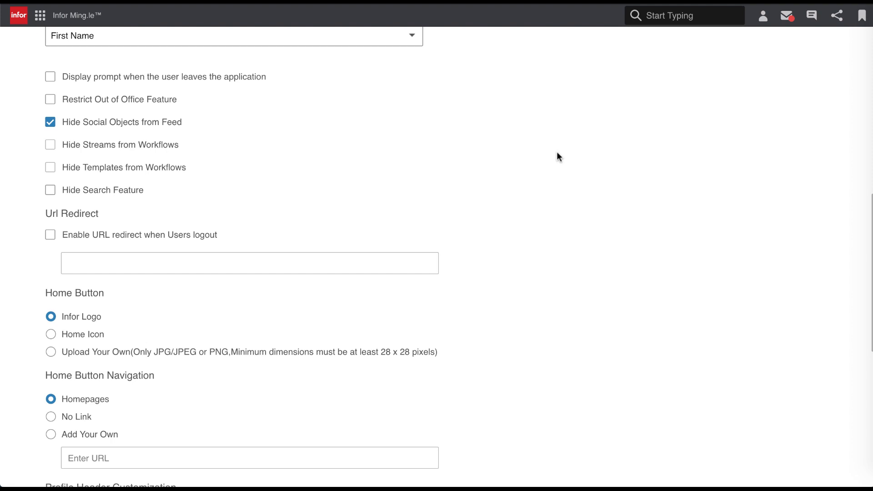
pyautogui.click(50, 236)
pyautogui.click(85, 260)
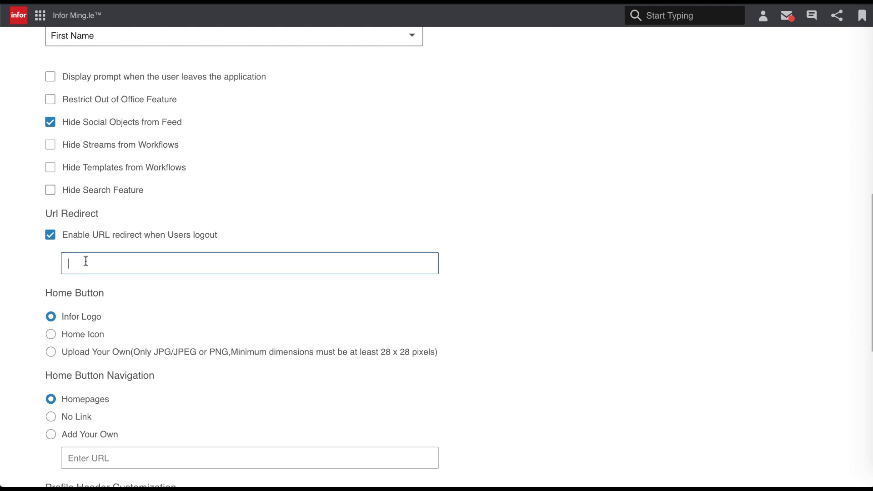
pyautogui.write('https://www.infor.com')
pyautogui.scroll(-9, 457, 268)
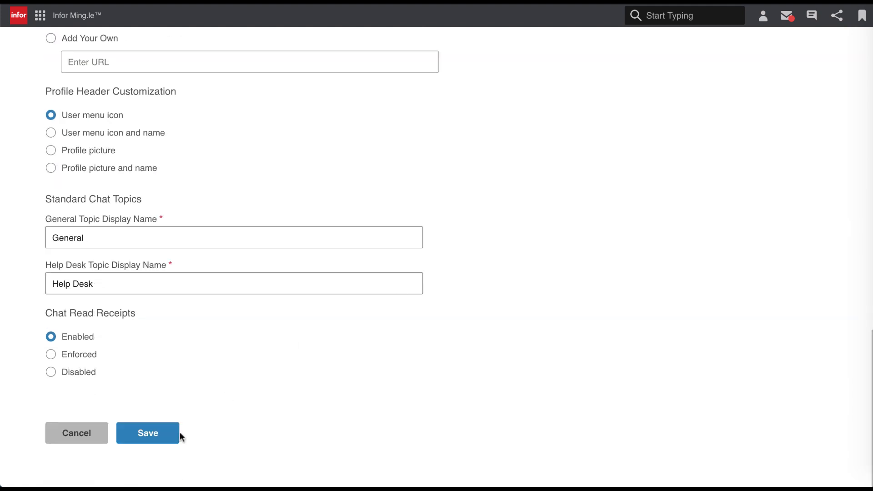
pyautogui.click(166, 436)
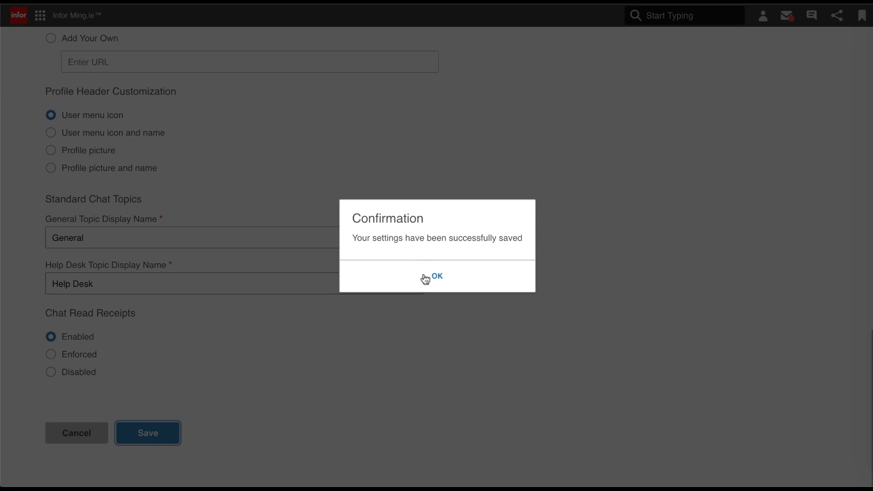
pyautogui.click(426, 275)
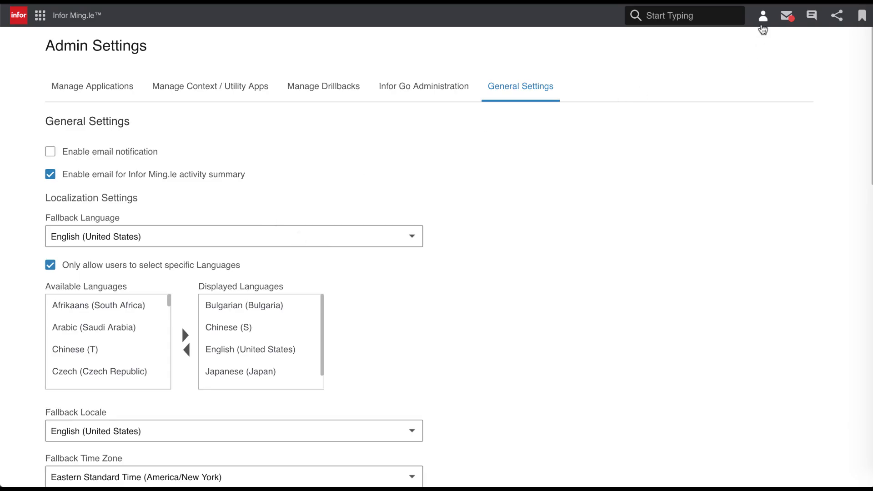
# - Sign out of the portal to test the logout redirect
pyautogui.click(763, 18)
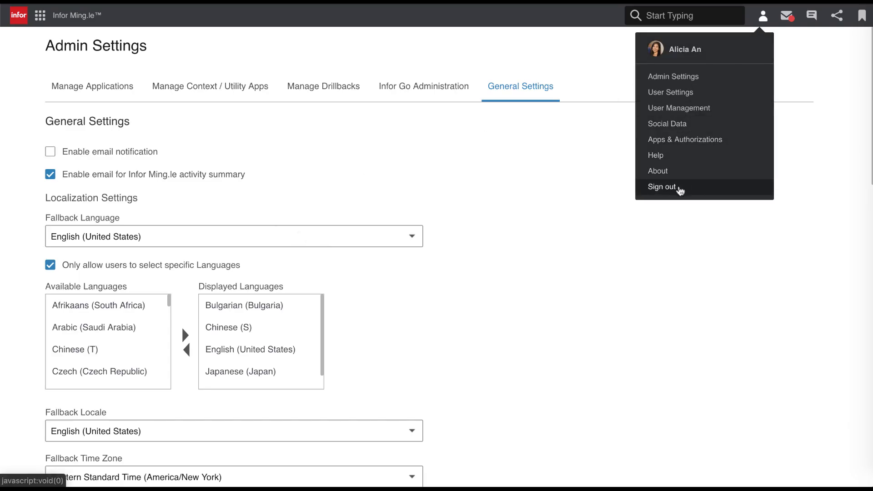
pyautogui.click(678, 188)
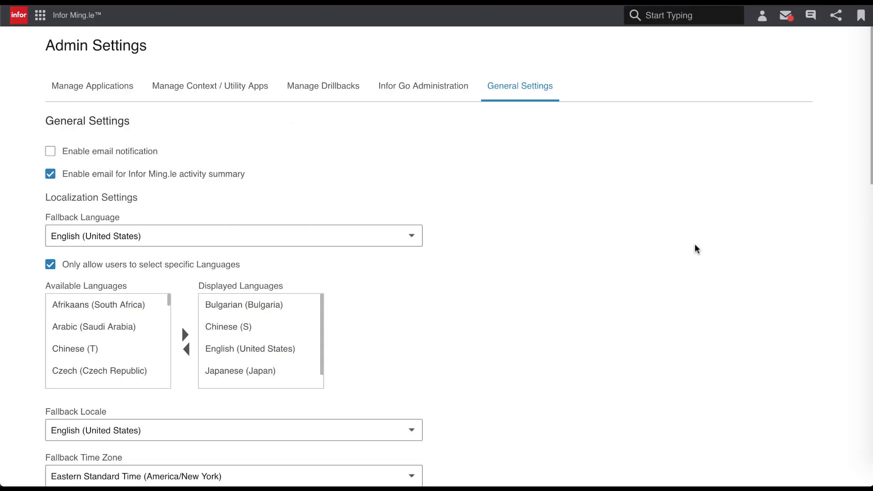
# - Switch the home button to a custom uploaded icon and upload Home Icon.png for it
pyautogui.scroll(-10, 695, 245)
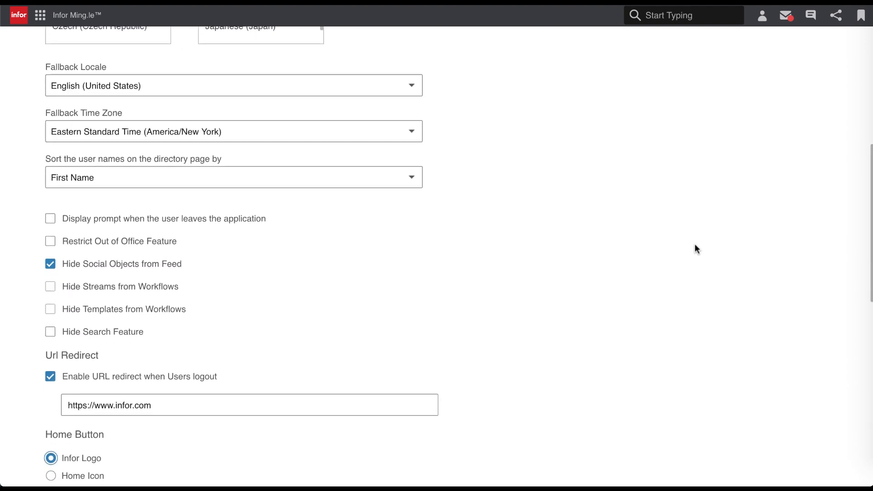
pyautogui.scroll(-3, 694, 249)
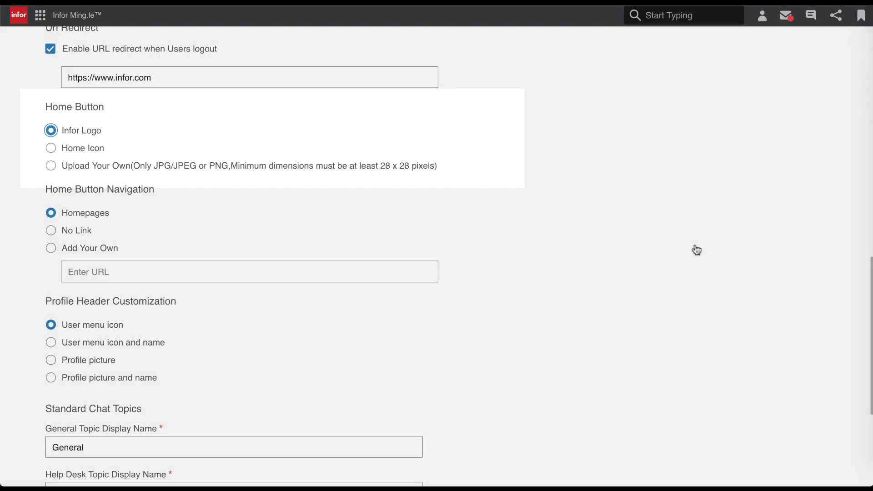
pyautogui.click(51, 149)
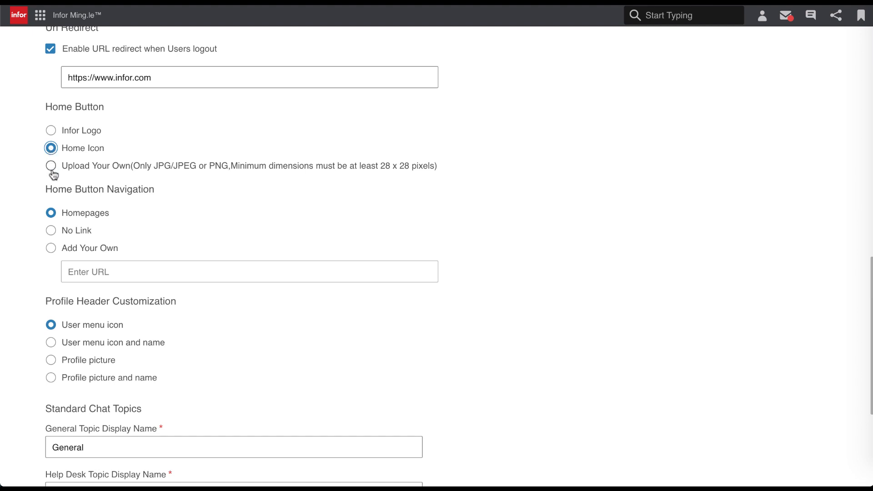
pyautogui.click(51, 167)
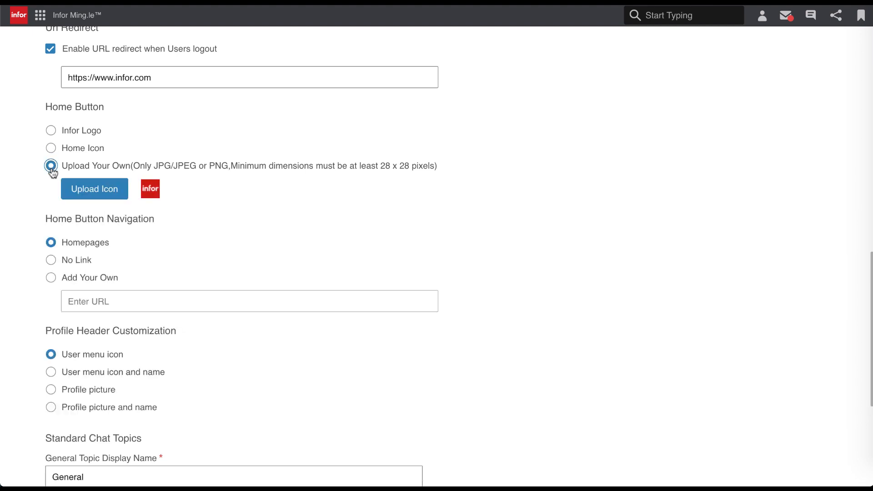
pyautogui.click(111, 200)
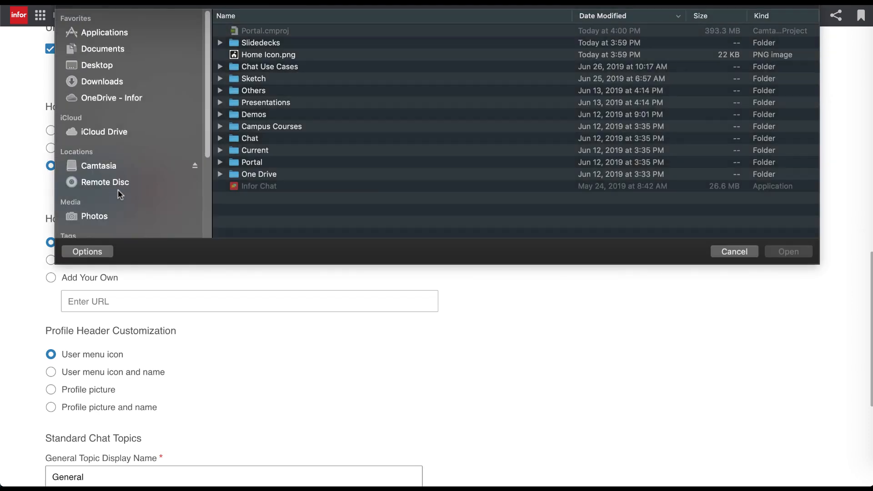
pyautogui.doubleClick(256, 54)
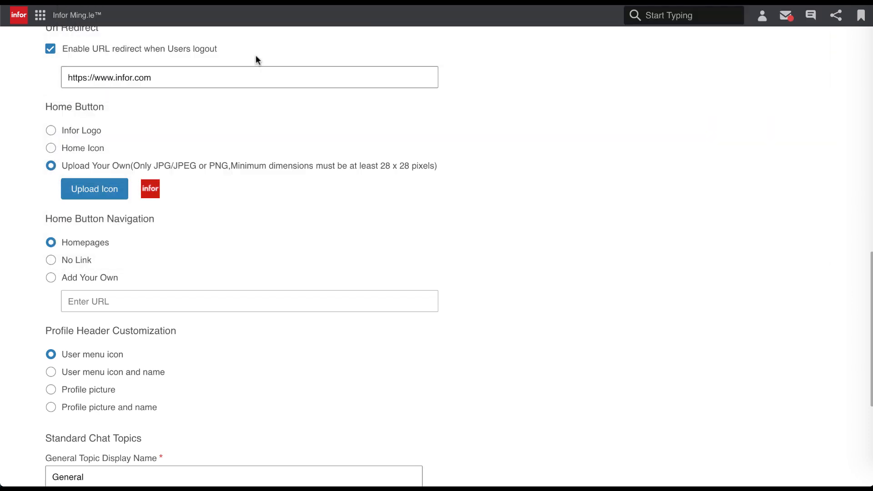
# - Save the general settings with the custom home button icon and acknowledge the confirmation
pyautogui.scroll(-5, 288, 195)
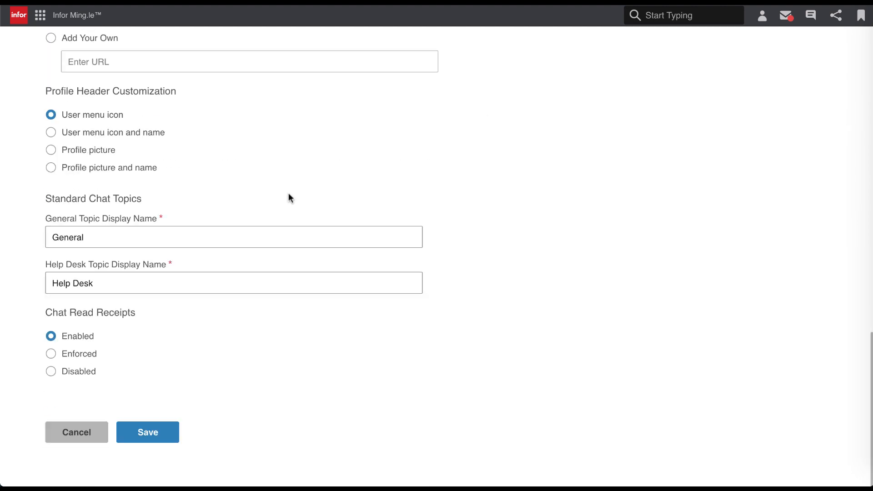
pyautogui.click(166, 435)
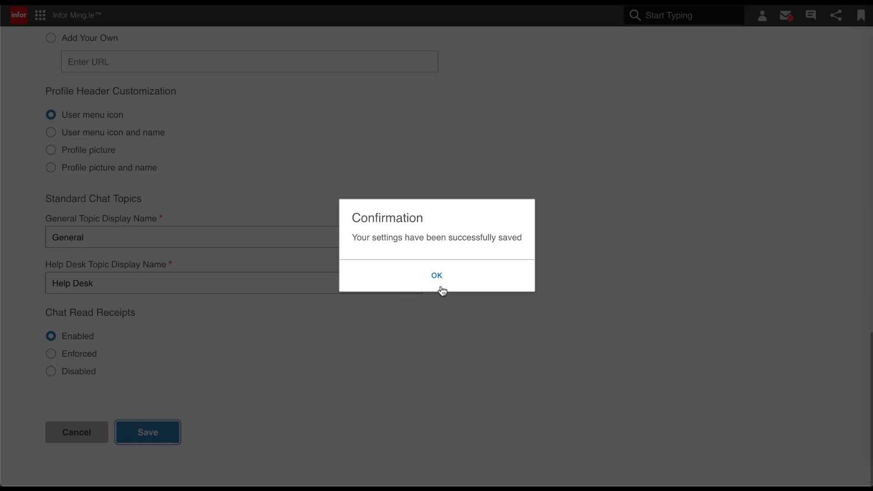
pyautogui.click(438, 286)
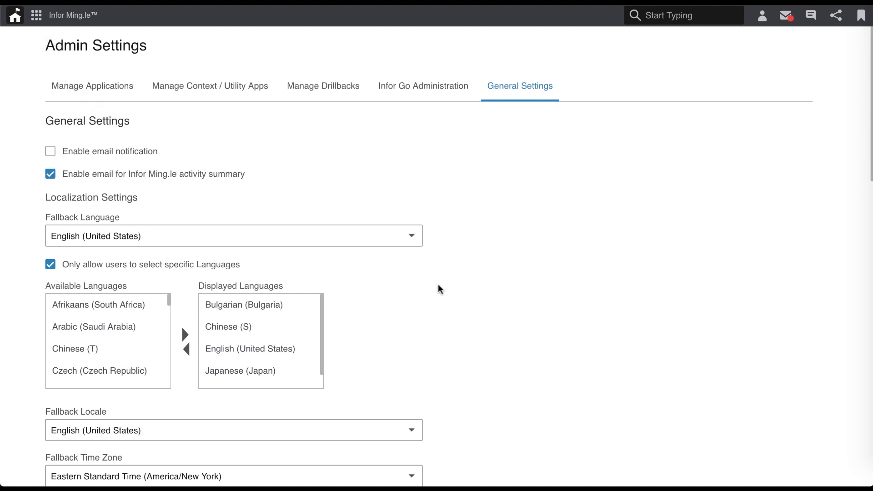
pyautogui.scroll(-14, 439, 287)
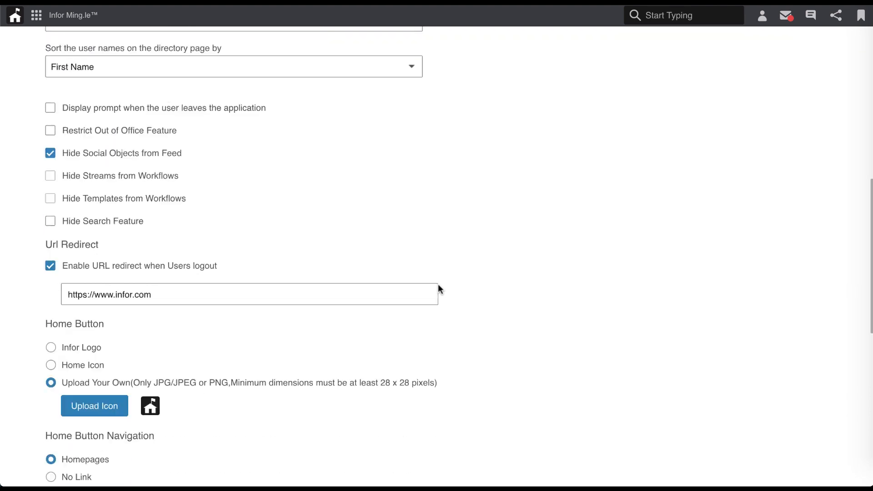
pyautogui.scroll(-1, 439, 287)
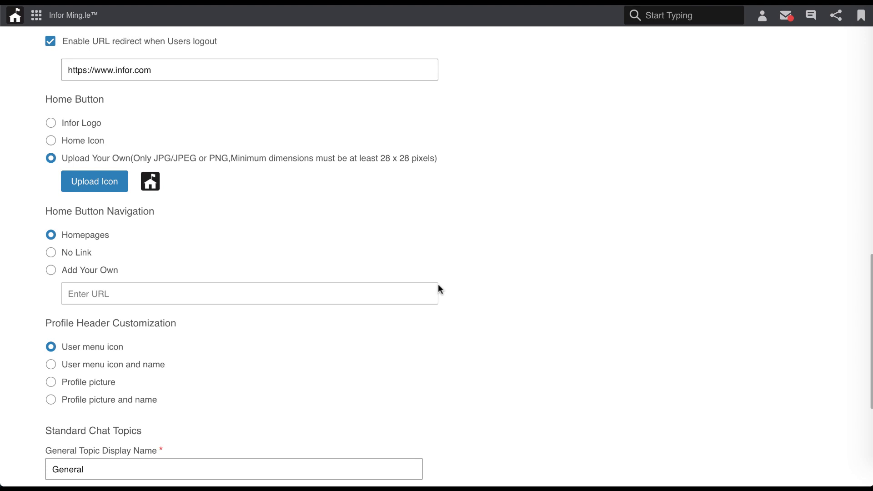
pyautogui.click(51, 253)
pyautogui.click(51, 270)
pyautogui.click(86, 298)
pyautogui.write('h')
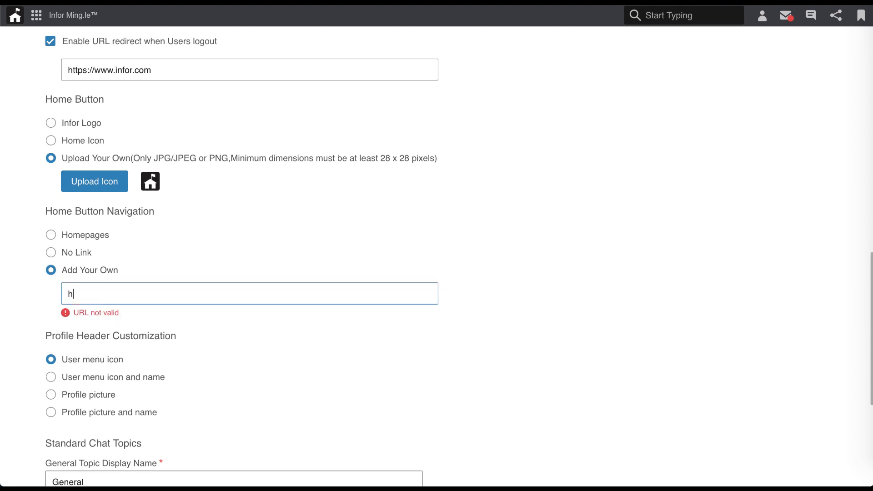
pyautogui.write('ttps://www.infor.com')
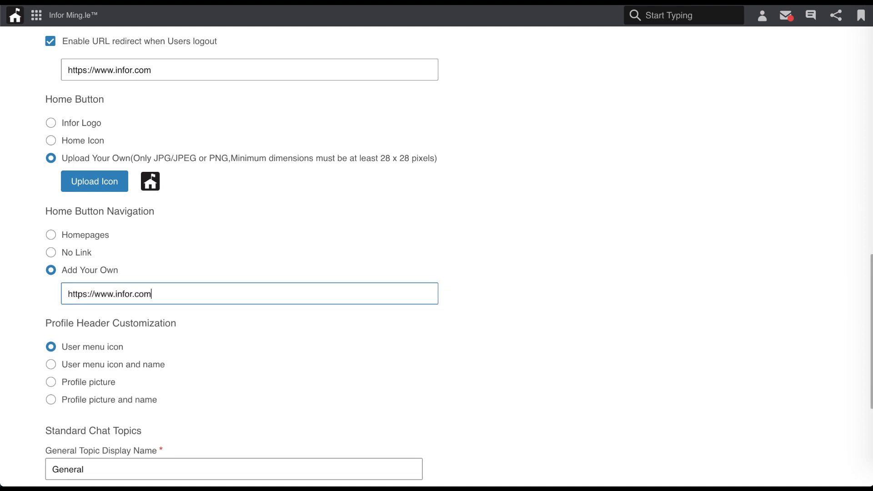
# - Save the general settings with the custom home link, acknowledge the confirmation, and test the home button
pyautogui.scroll(-5, 420, 373)
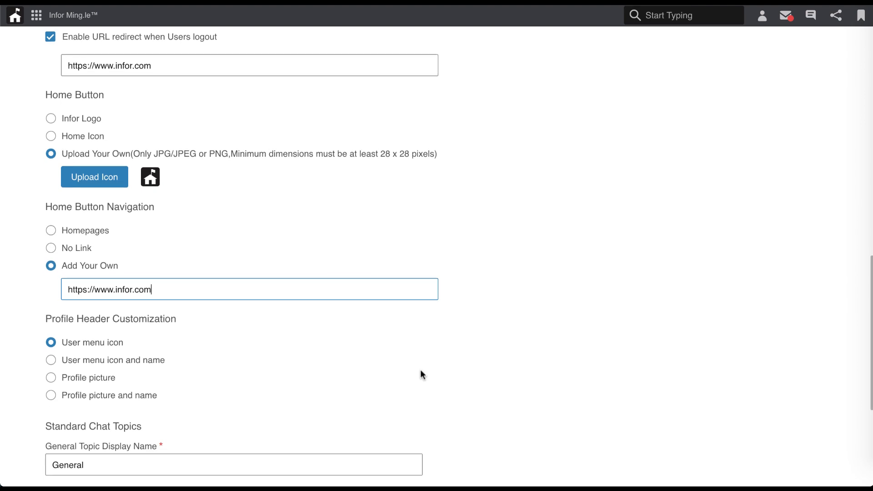
pyautogui.click(159, 434)
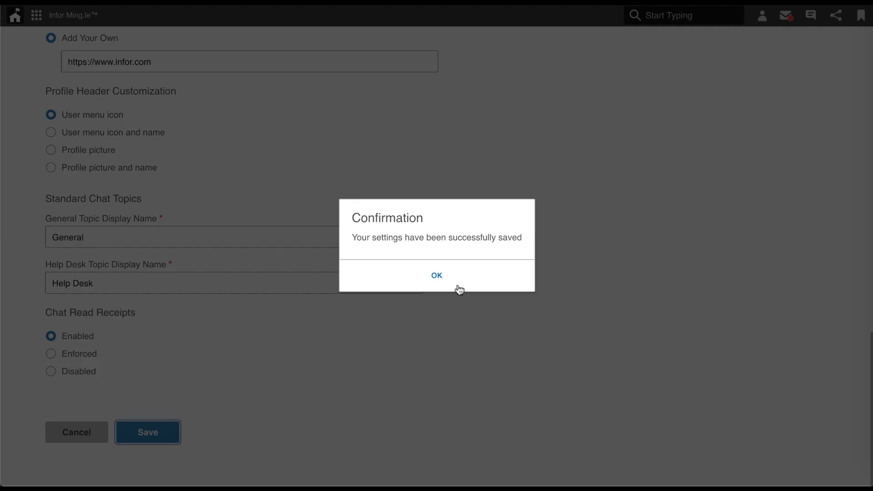
pyautogui.click(459, 288)
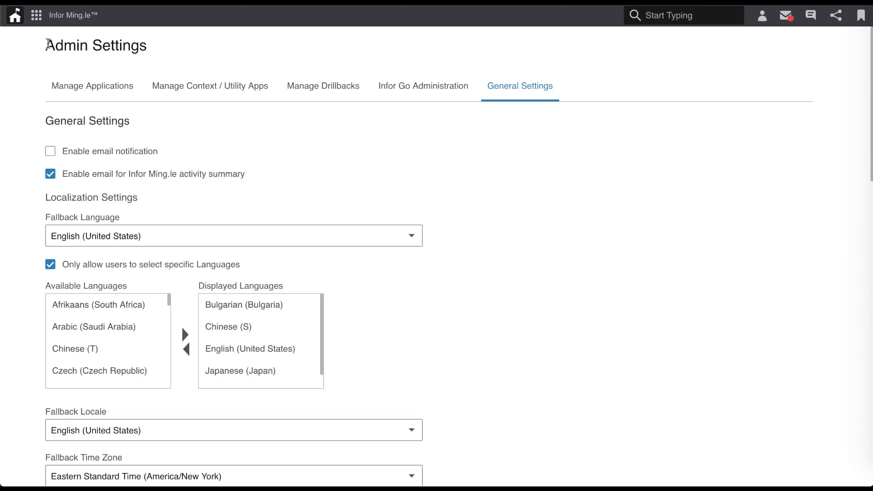
pyautogui.click(16, 19)
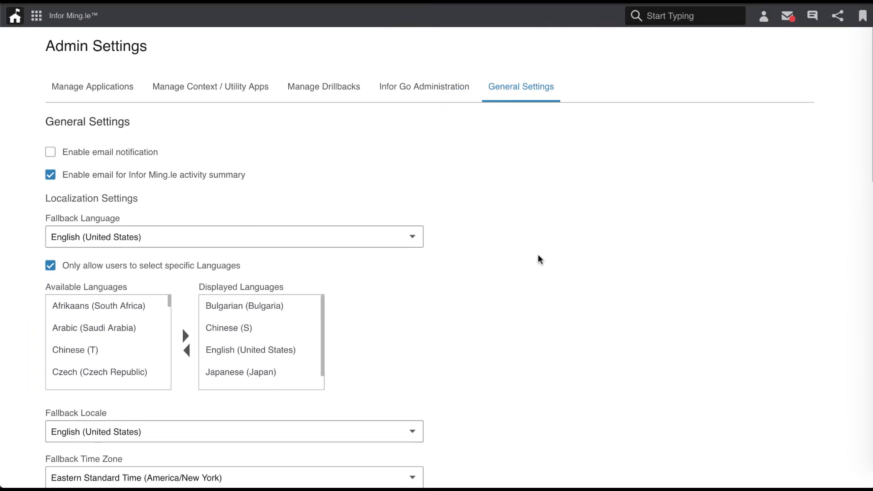
# - Set the profile header customization to User menu icon and name, and save the general settings
pyautogui.scroll(-20, 538, 255)
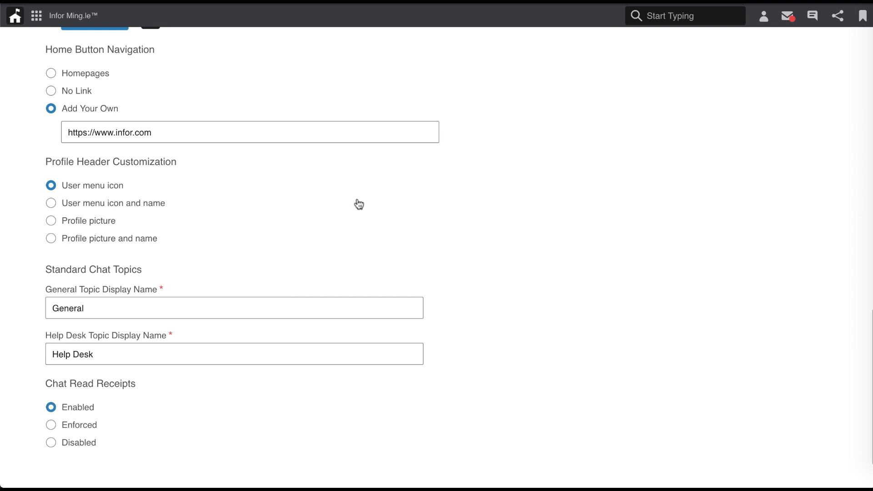
pyautogui.click(51, 203)
pyautogui.scroll(-3, 195, 310)
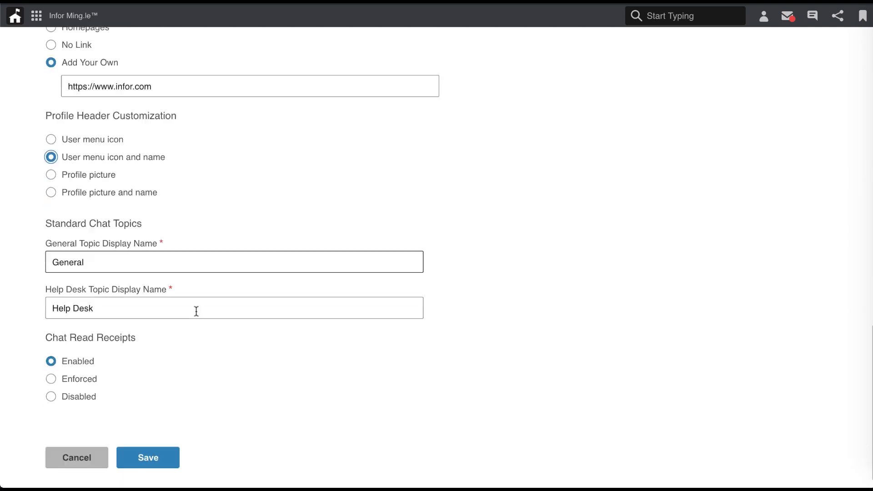
pyautogui.click(159, 435)
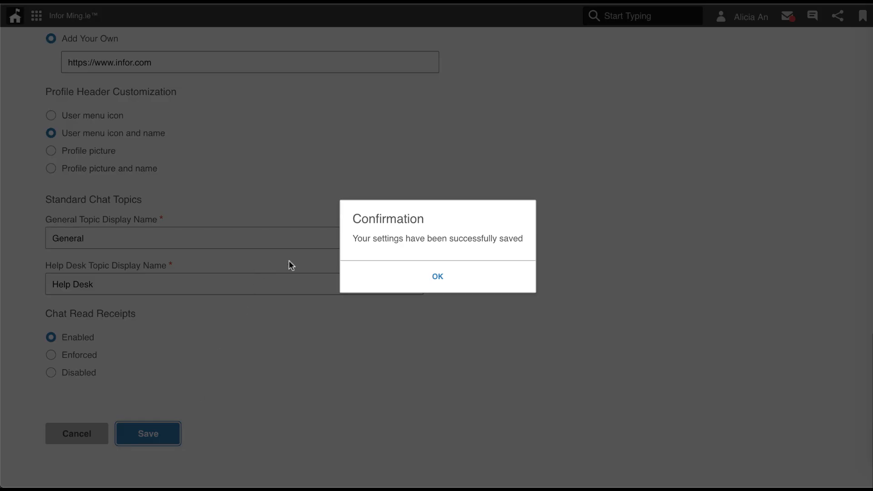
pyautogui.click(390, 282)
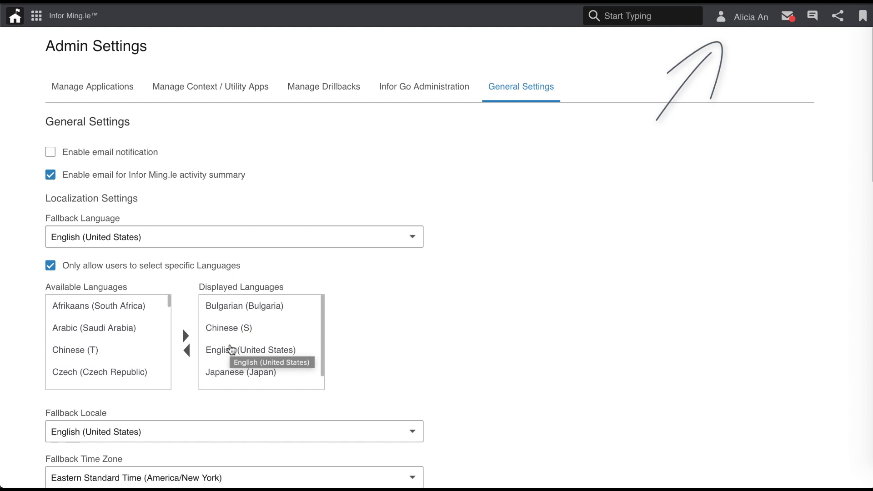
# - Change the profile header customization to Profile picture and save the general settings
pyautogui.scroll(-1, 231, 349)
pyautogui.scroll(-4, 417, 285)
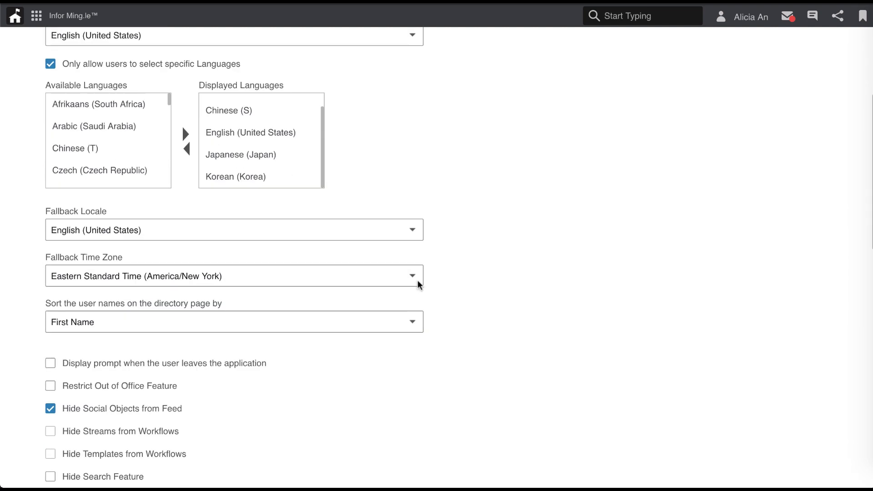
pyautogui.scroll(-6, 417, 282)
pyautogui.scroll(-7, 198, 273)
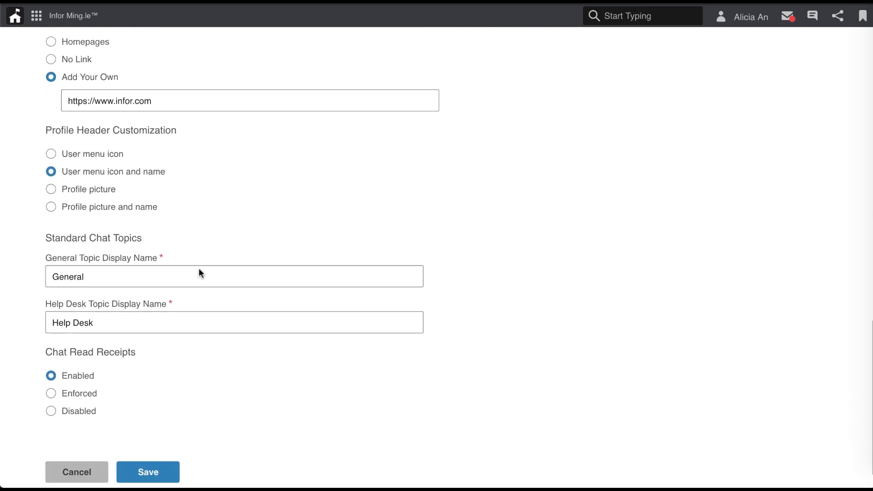
pyautogui.click(50, 189)
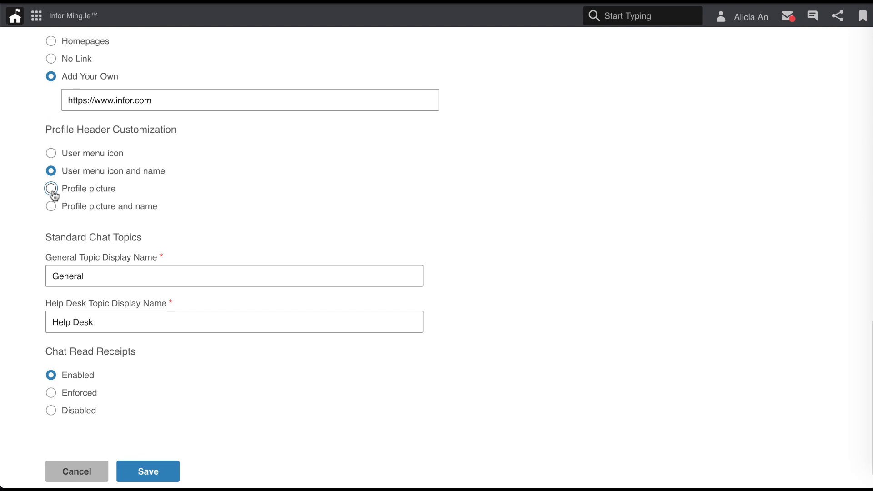
pyautogui.click(138, 467)
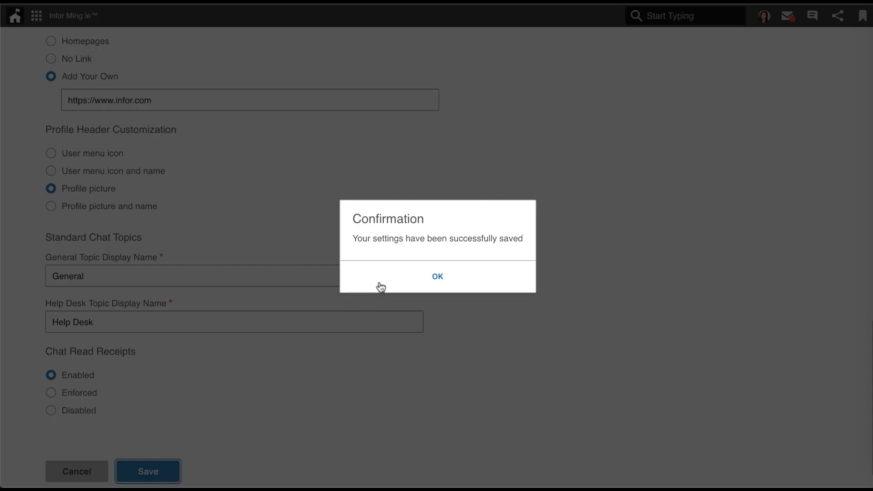
pyautogui.click(381, 287)
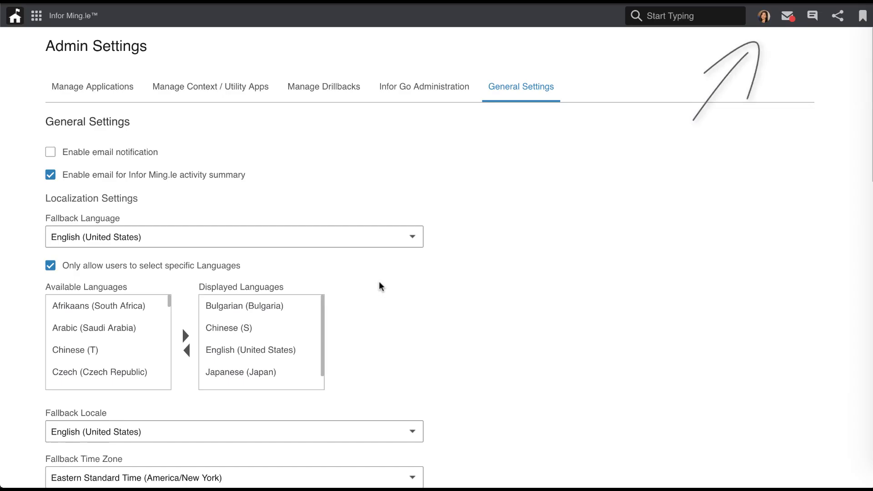
# - Change the profile header customization to Profile picture and name, and save the general settings
pyautogui.scroll(-15, 381, 286)
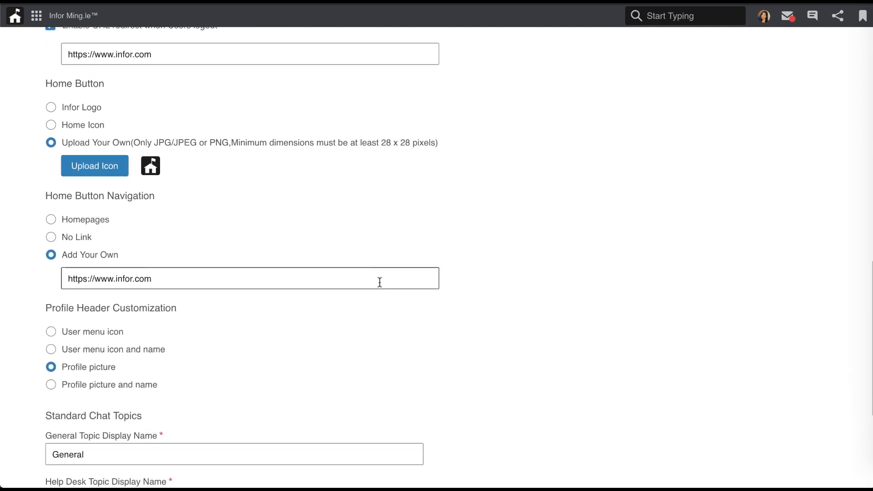
pyautogui.click(51, 338)
pyautogui.scroll(-4, 53, 338)
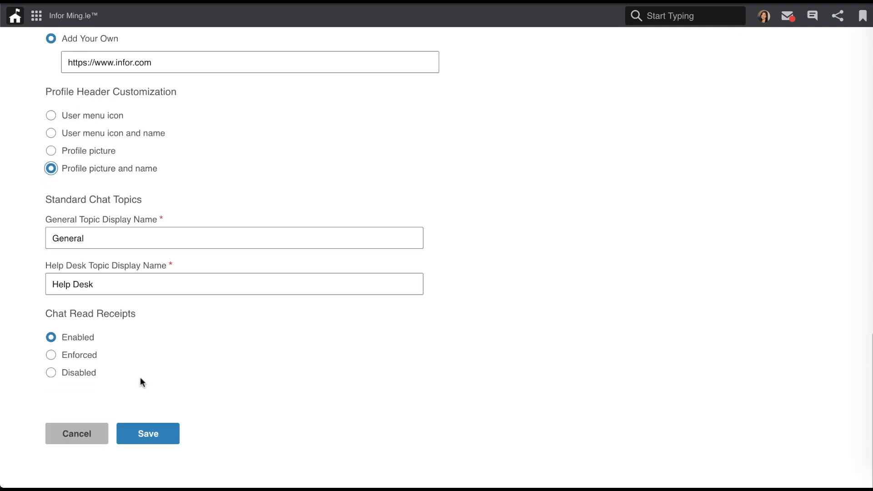
pyautogui.click(164, 439)
pyautogui.click(164, 437)
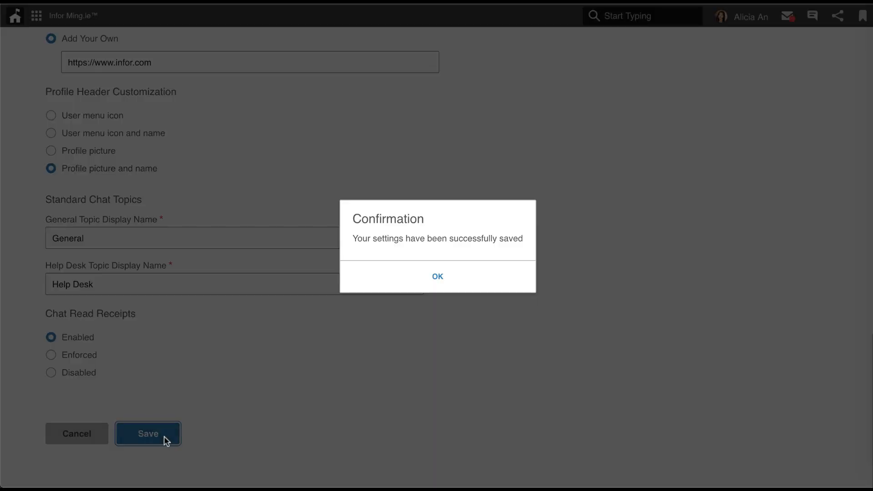
pyautogui.click(388, 280)
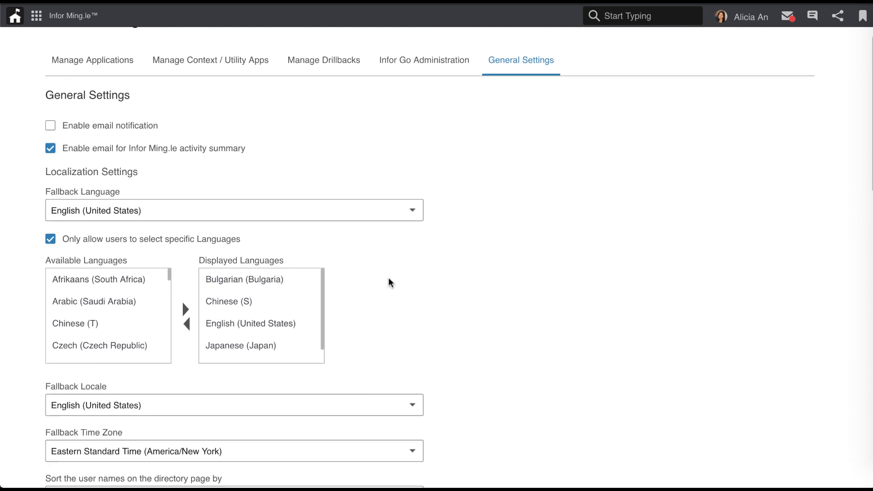
# - Rename the General standard chat topic by setting its display name to Commons
pyautogui.scroll(-2, 388, 281)
pyautogui.scroll(-4, 389, 281)
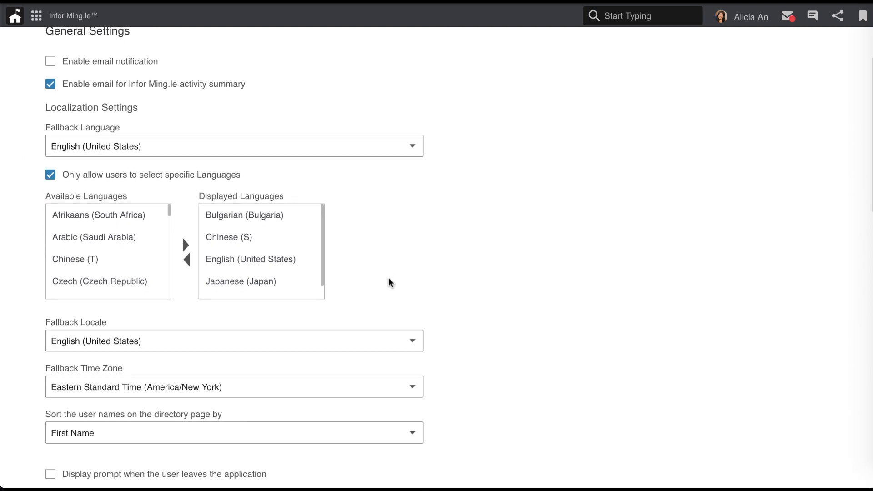
pyautogui.scroll(-4, 389, 282)
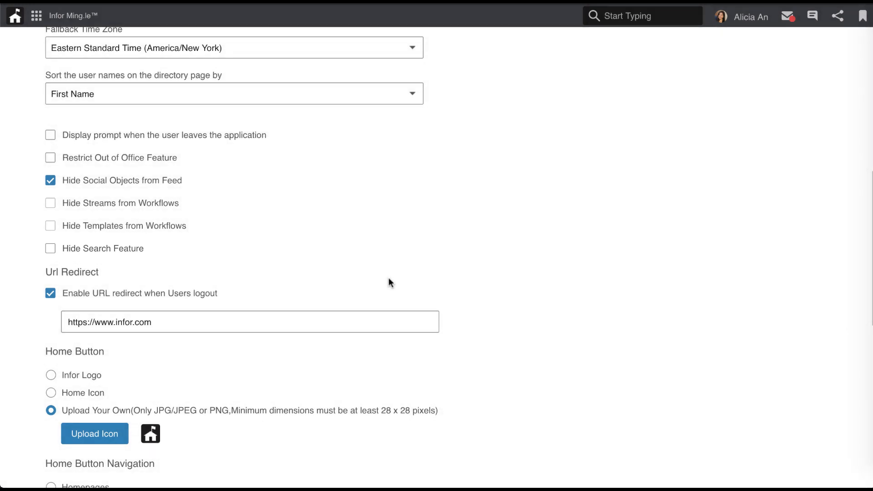
pyautogui.scroll(-6, 389, 282)
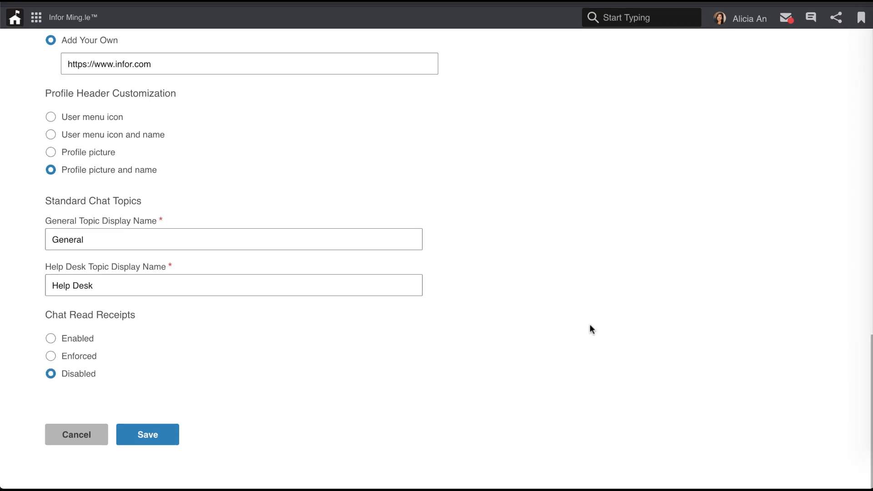
pyautogui.doubleClick(341, 238)
pyautogui.write('C')
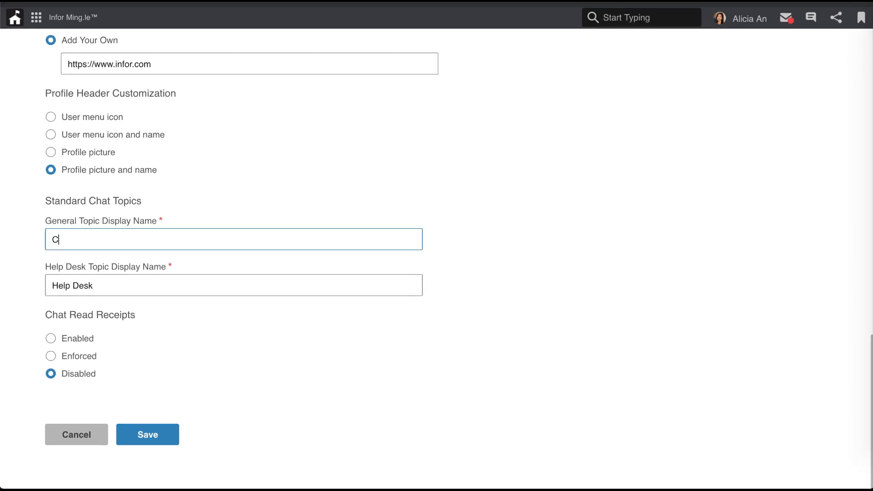
pyautogui.write('ommons')
# - Rename the Help Desk standard chat topic by setting its display name to Help, and save the general settings
pyautogui.click(269, 281)
pyautogui.press('BackSpace')
pyautogui.press('BackSpace')
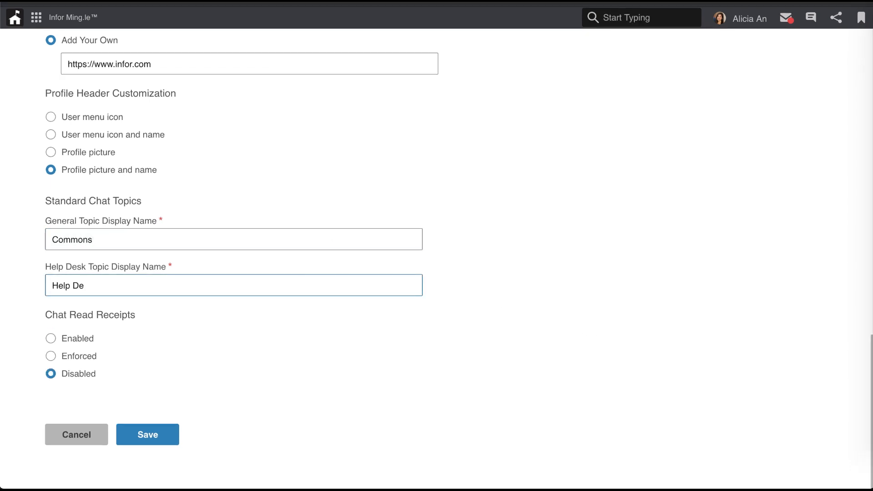
pyautogui.press('BackSpace')
pyautogui.press('BackSpace')
pyautogui.click(144, 435)
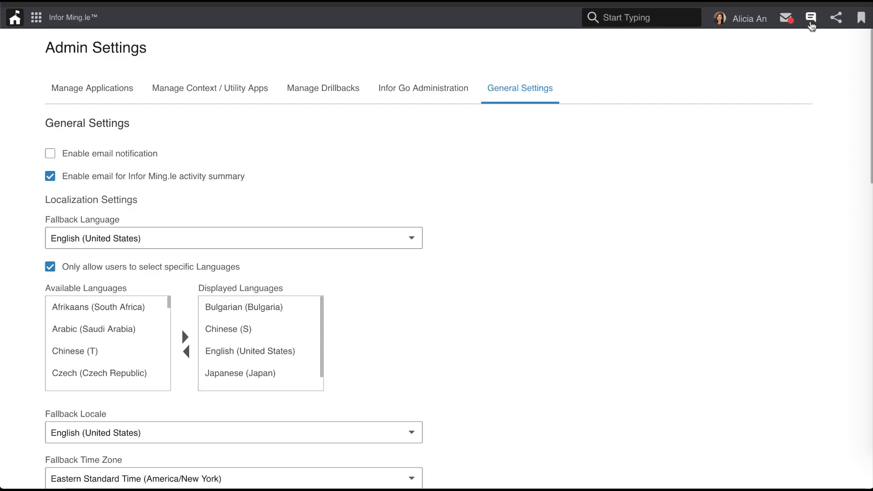
# - Switch to Infor Chat and create a private group named Financial Analyst with the description Analyst
pyautogui.click(811, 18)
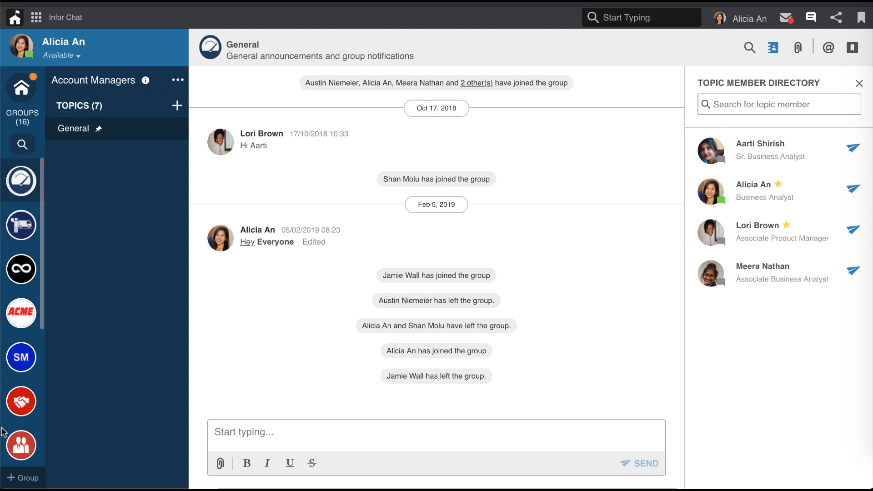
pyautogui.click(12, 482)
pyautogui.click(398, 118)
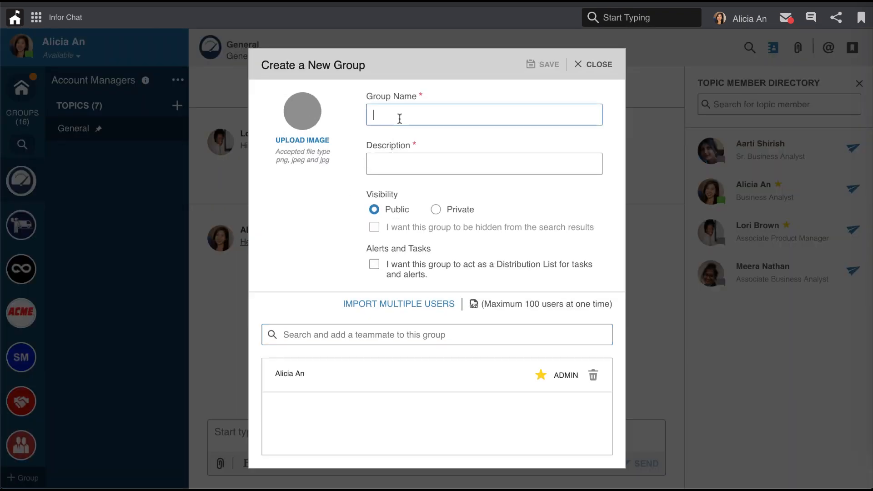
pyautogui.write('Financial Analyst')
pyautogui.click(404, 168)
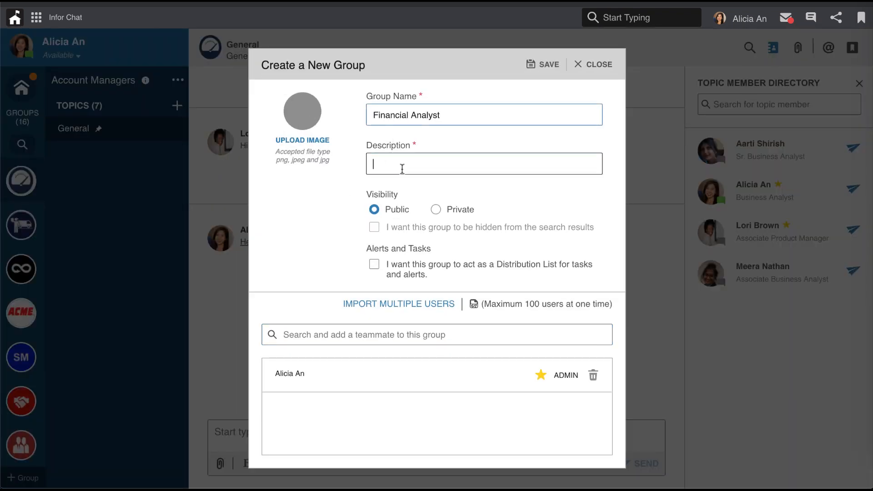
pyautogui.write('Analyst')
pyautogui.click(435, 210)
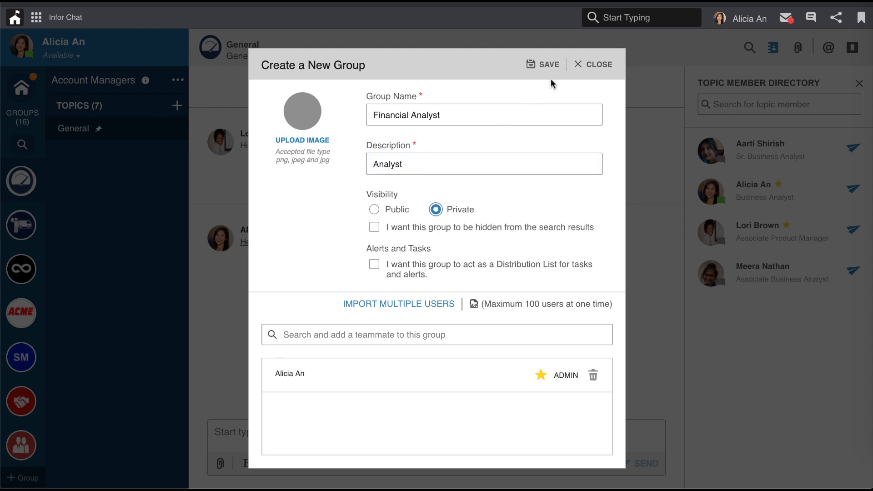
pyautogui.click(545, 66)
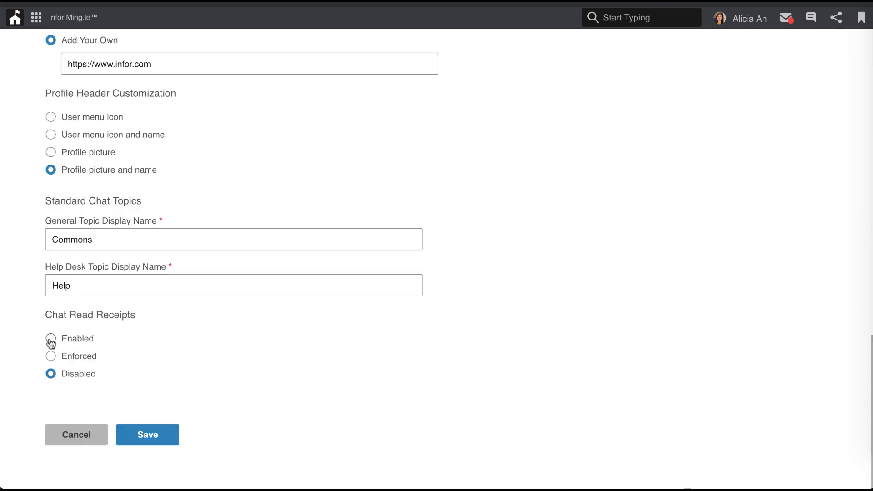
# - Try the Enabled and Enforced options for chat read receipts, and set them back to Disabled
pyautogui.click(51, 341)
pyautogui.click(51, 357)
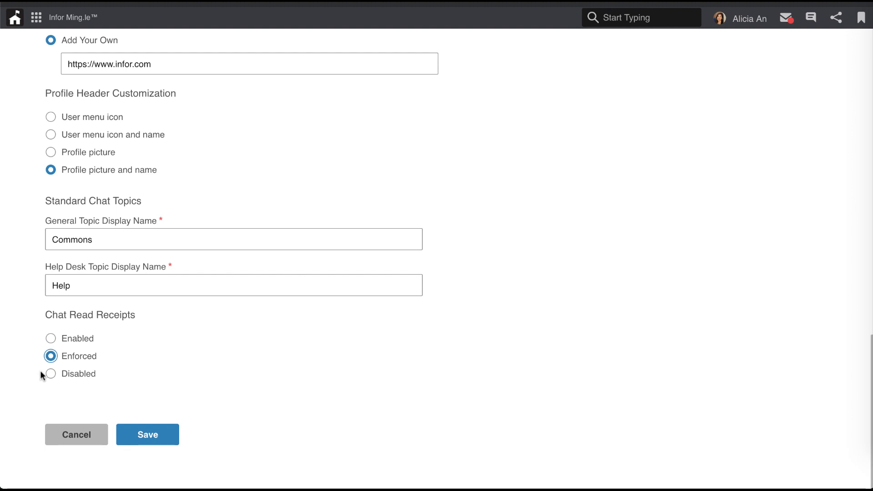
pyautogui.click(51, 374)
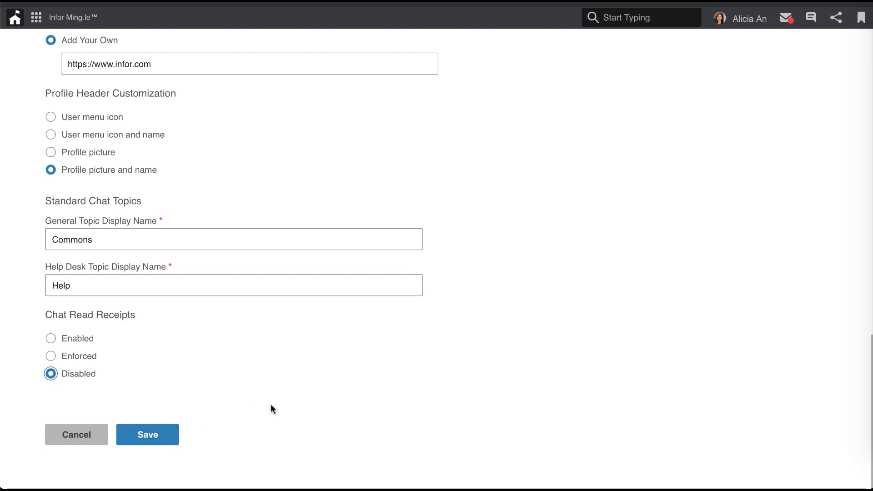